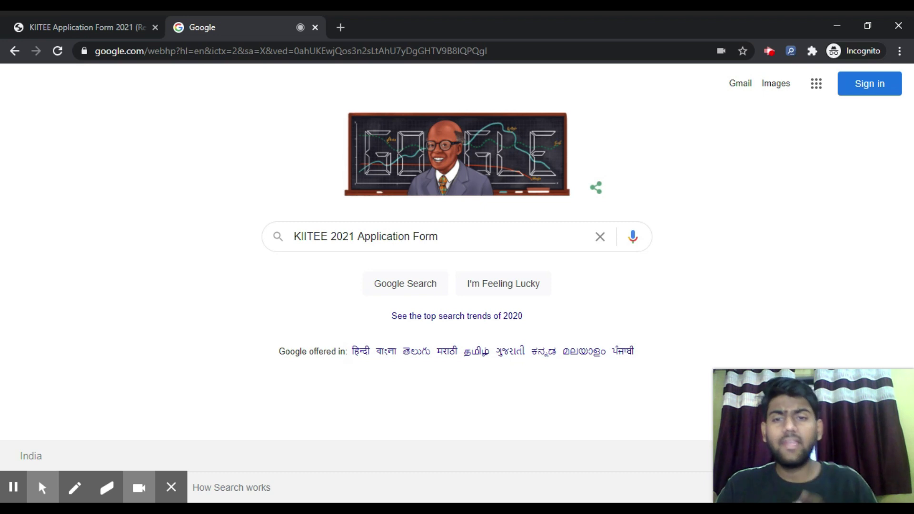
# In the KIITEE article, follow 'Click here to apply.' under 'KIITEE 2021 Application Form: Released'.
pyautogui.click(126, 18)
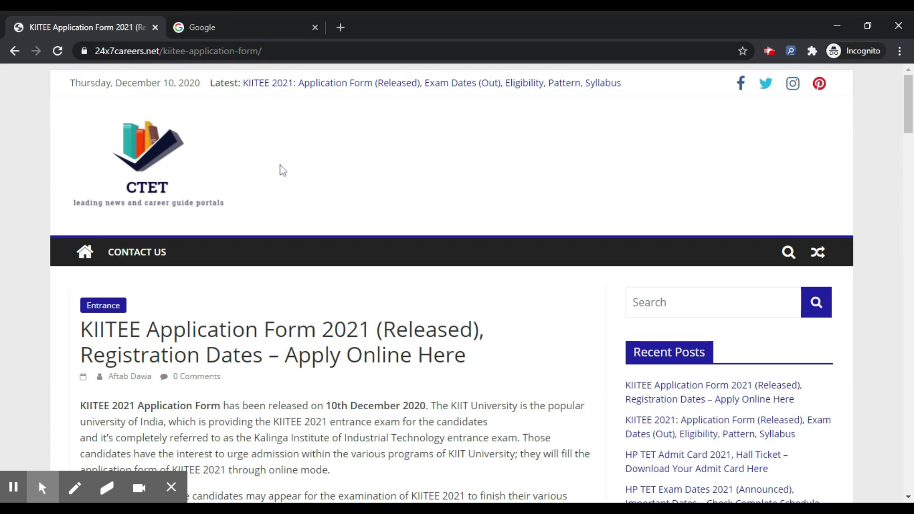
pyautogui.click(75, 487)
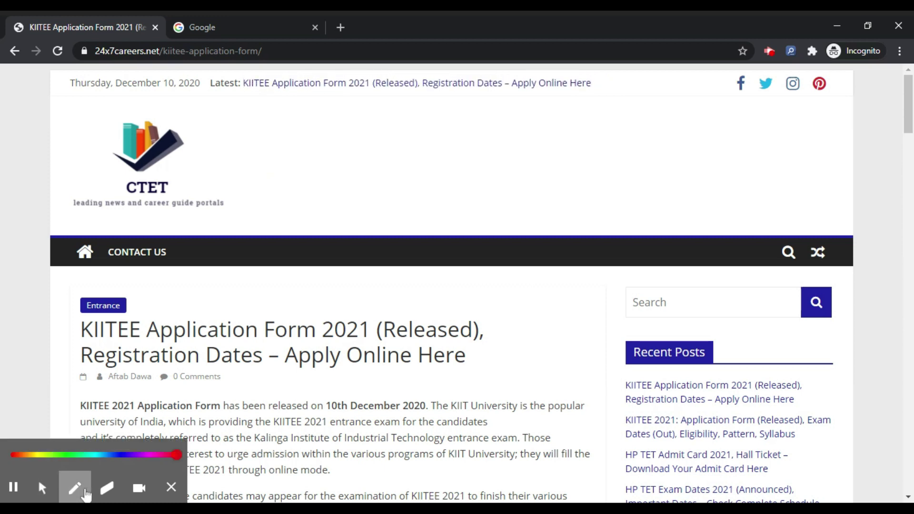
pyautogui.click(214, 351)
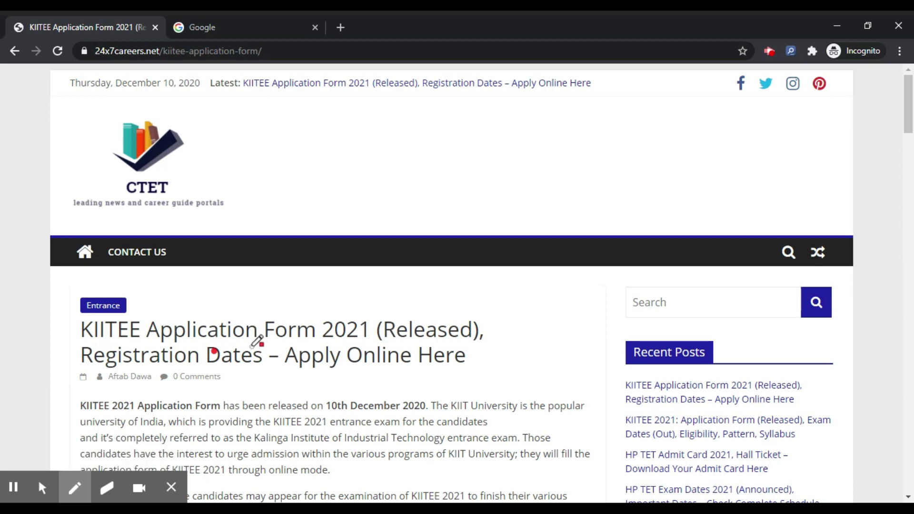
pyautogui.moveTo(251, 346); pyautogui.dragTo(426, 341)
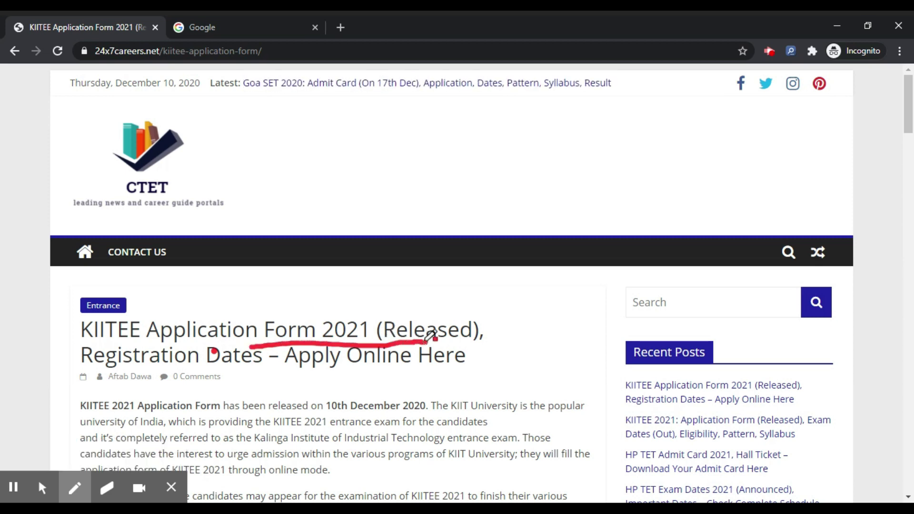
pyautogui.scroll(-5, 426, 341)
pyautogui.moveTo(181, 309)
pyautogui.mouseDown()
pyautogui.moveTo(54, 301)
pyautogui.moveTo(91, 383)
pyautogui.mouseUp()
pyautogui.moveTo(262, 373); pyautogui.dragTo(385, 378)
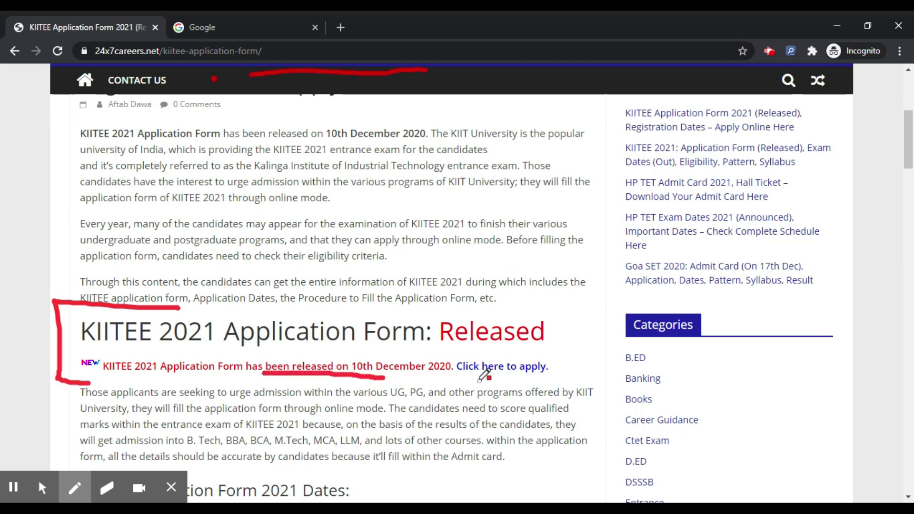
pyautogui.moveTo(478, 380); pyautogui.dragTo(554, 380)
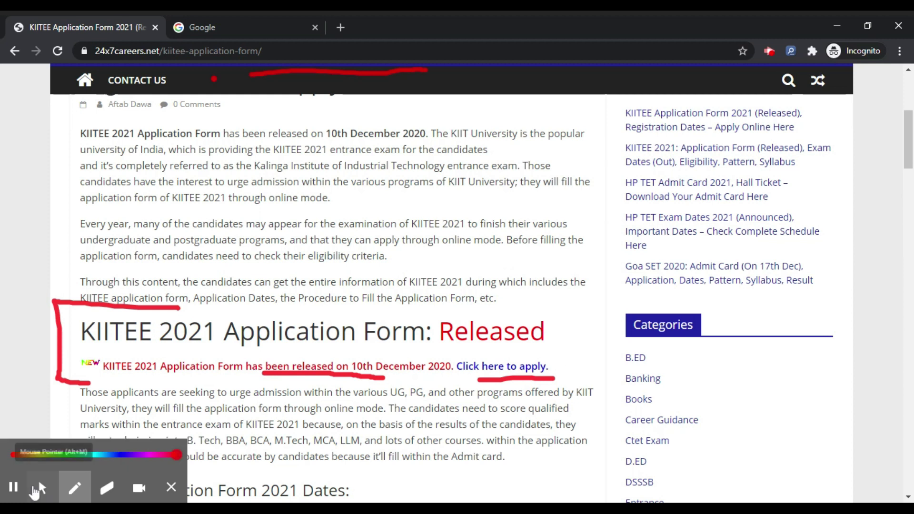
pyautogui.click(38, 491)
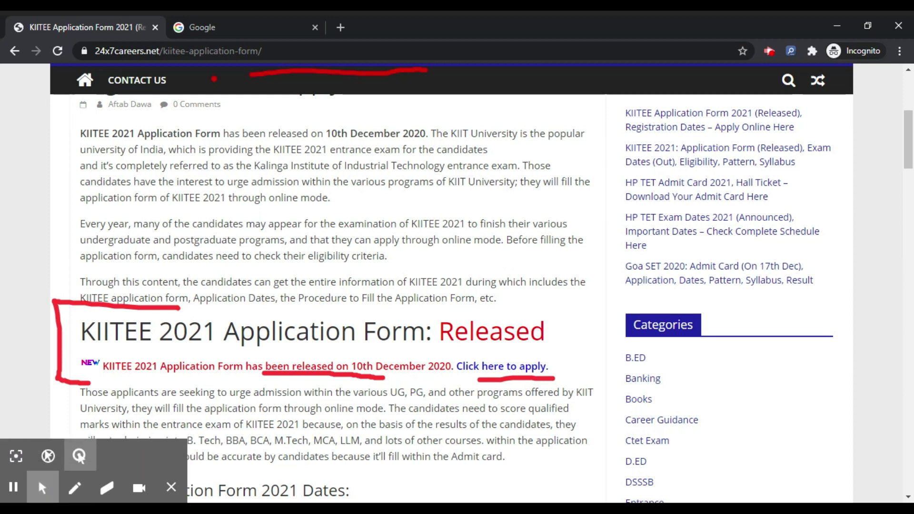
pyautogui.click(479, 374)
# Close the article tab and enter the applicant's name and e-mail on the sign-up form.
pyautogui.click(215, 16)
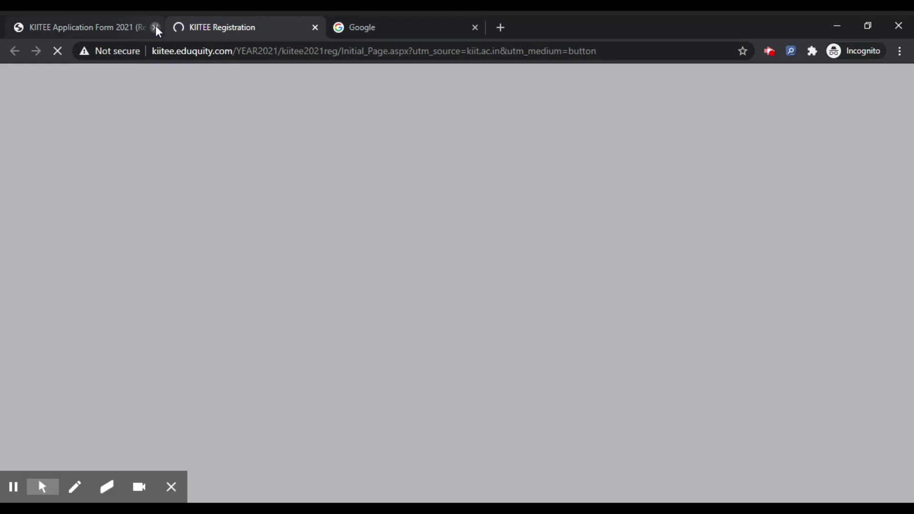
pyautogui.click(155, 27)
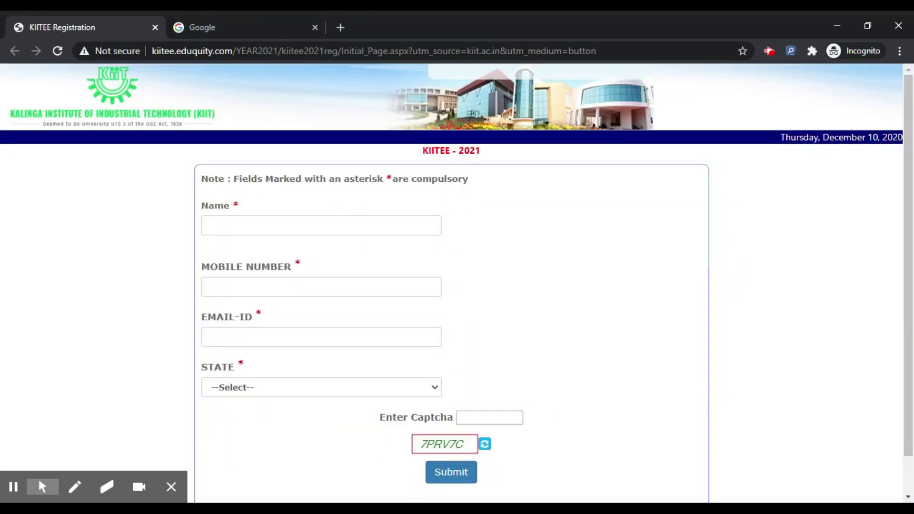
pyautogui.click(336, 223)
pyautogui.write('NAME')
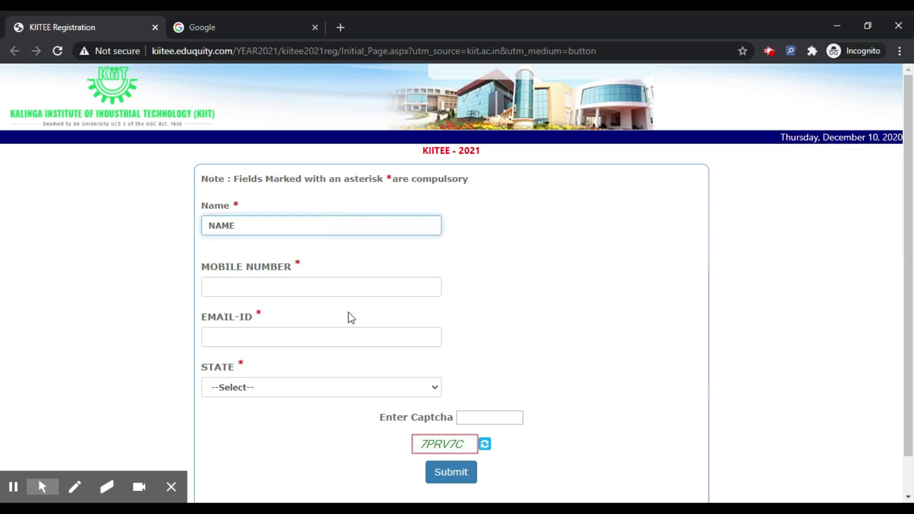
pyautogui.click(319, 334)
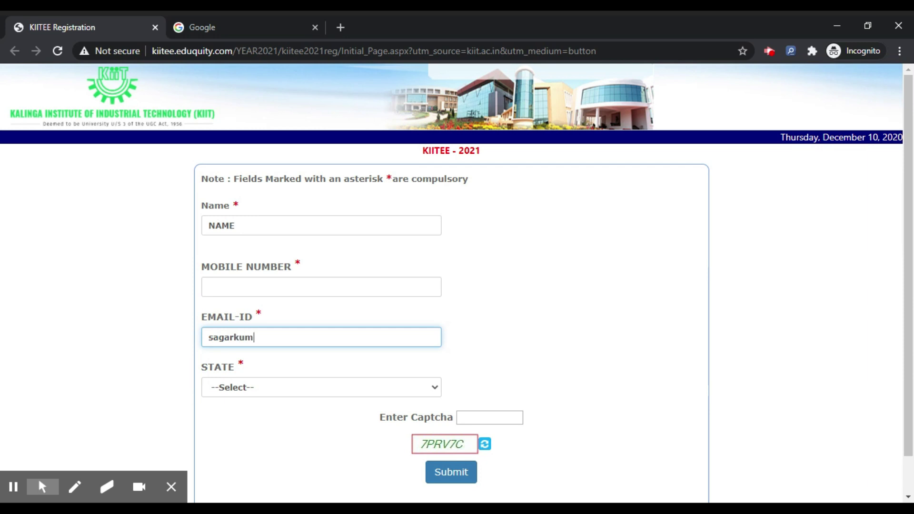
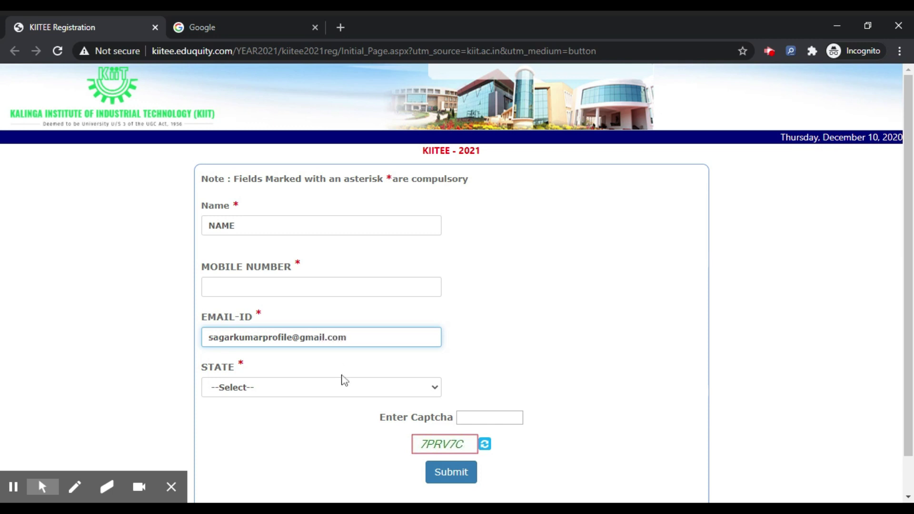
# Choose Delhi as the state and enter the mobile number.
pyautogui.click(344, 395)
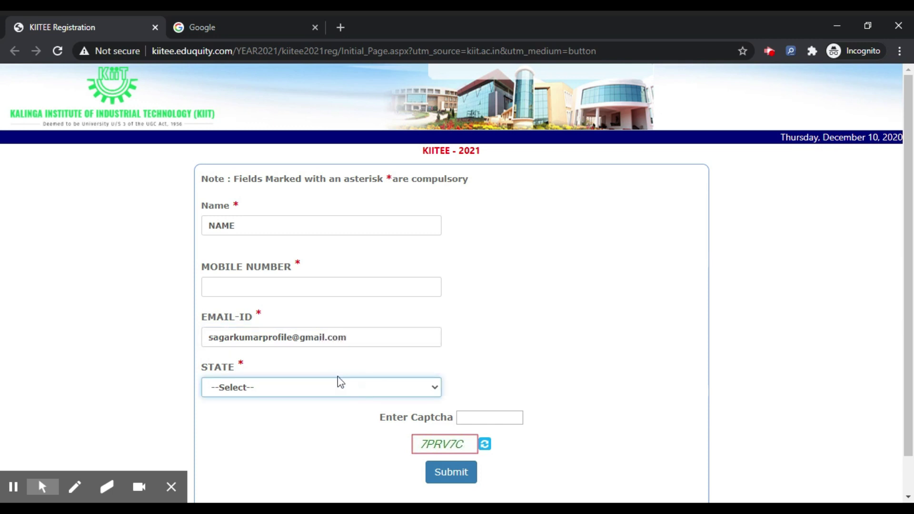
pyautogui.click(326, 263)
pyautogui.click(275, 286)
pyautogui.write('956235487')
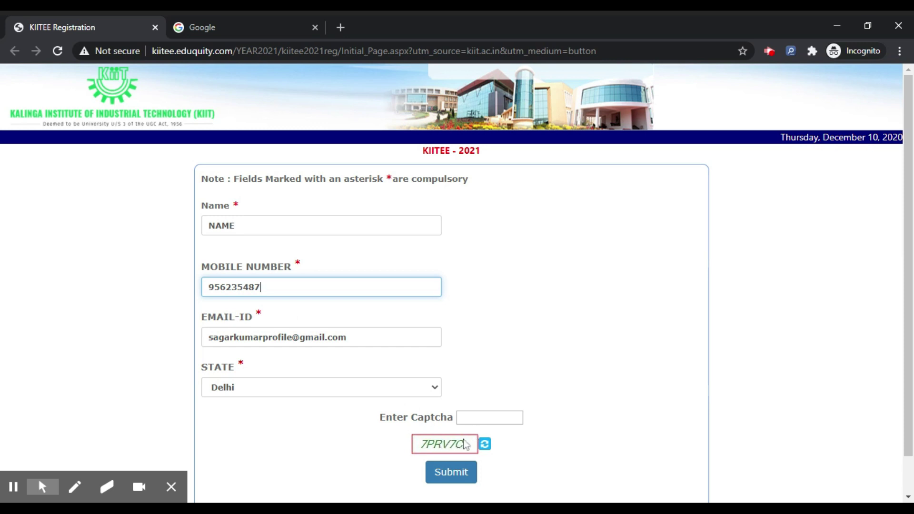
# Enter the captcha, fix the mobile number's last digit, and submit the sign-up form.
pyautogui.click(482, 418)
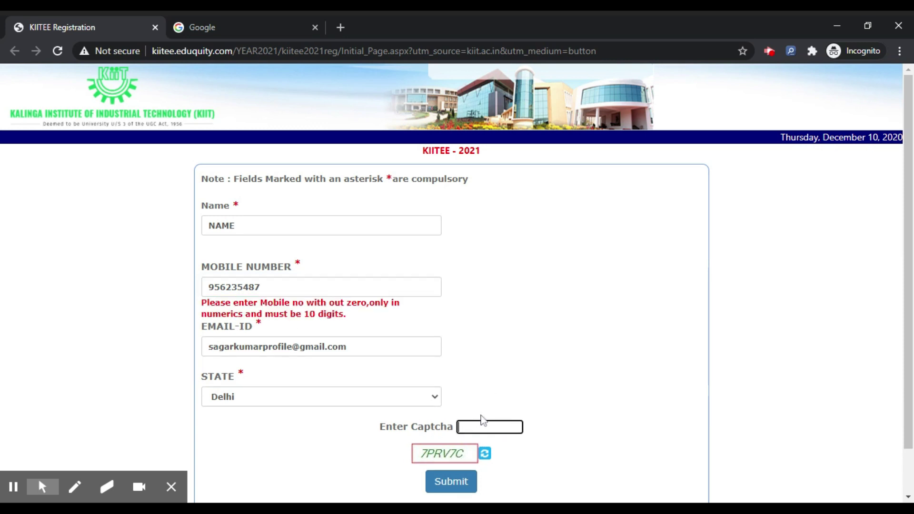
pyautogui.write('7PRVT')
pyautogui.press('BackSpace')
pyautogui.write('7C')
pyautogui.click(301, 284)
pyautogui.press('BackSpace')
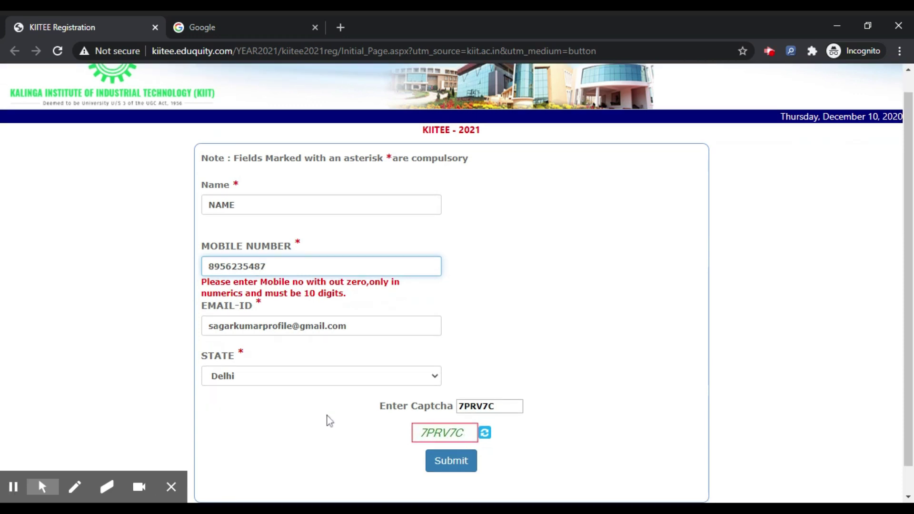
pyautogui.click(447, 452)
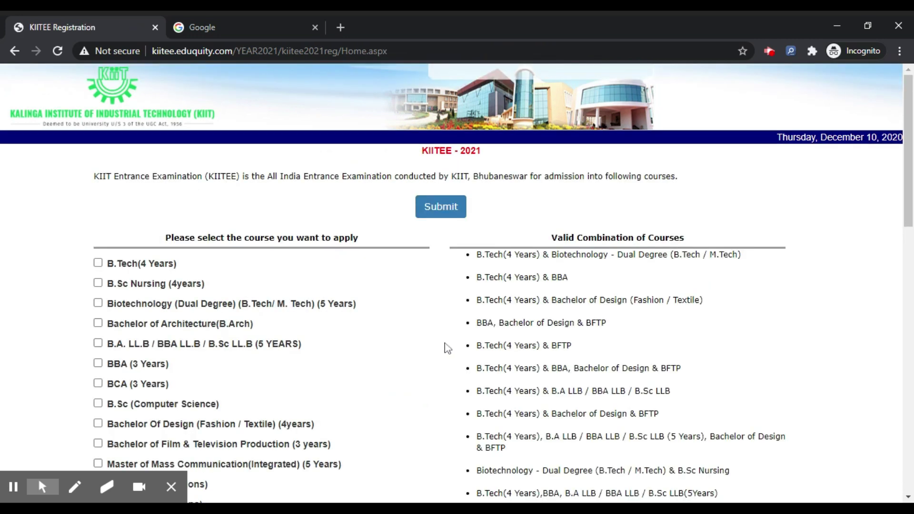
# Tick B.Sc (Computer Science) as the only course and submit it.
pyautogui.scroll(-2, 303, 250)
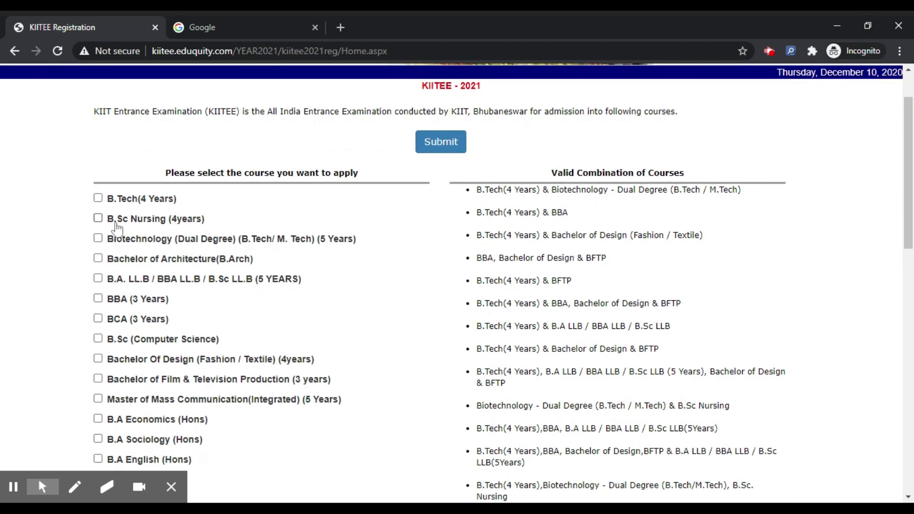
pyautogui.click(98, 339)
pyautogui.click(442, 142)
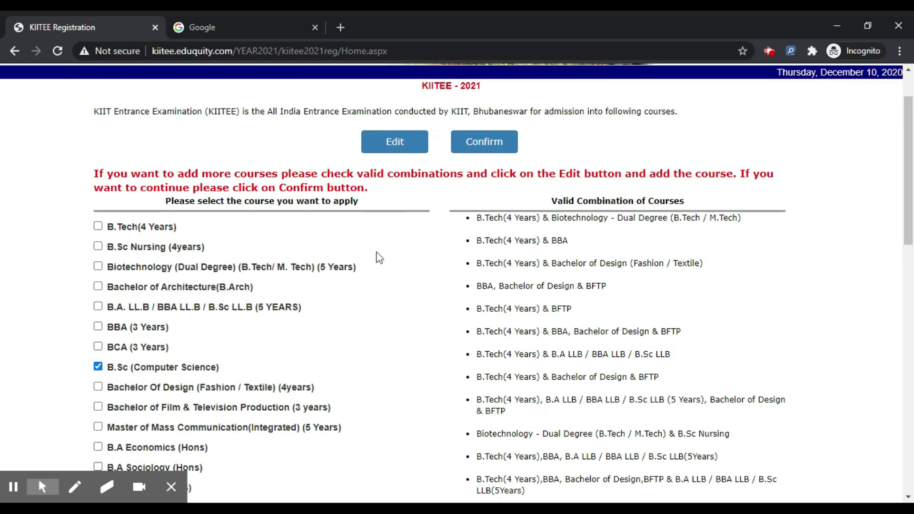
# Review the selected course list and confirm B.Sc (Computer Science).
pyautogui.scroll(-6, 379, 257)
pyautogui.scroll(-9, 379, 258)
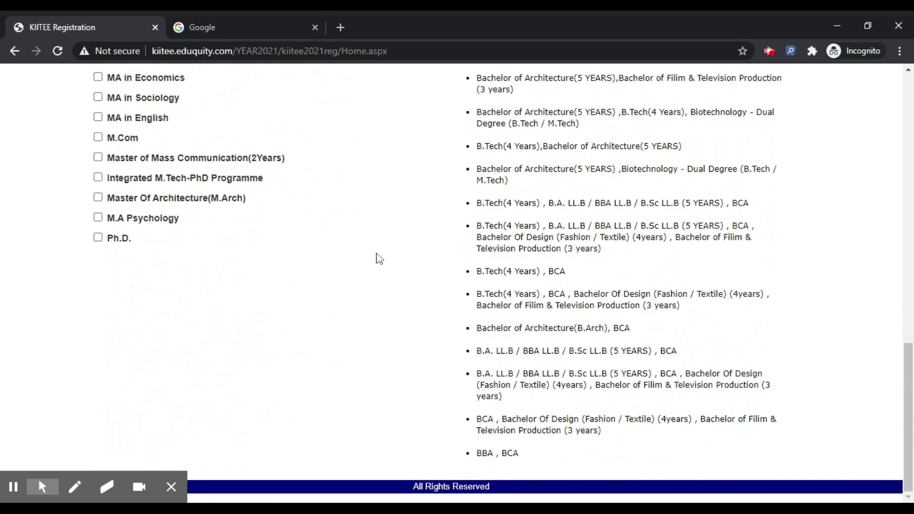
pyautogui.scroll(15, 379, 258)
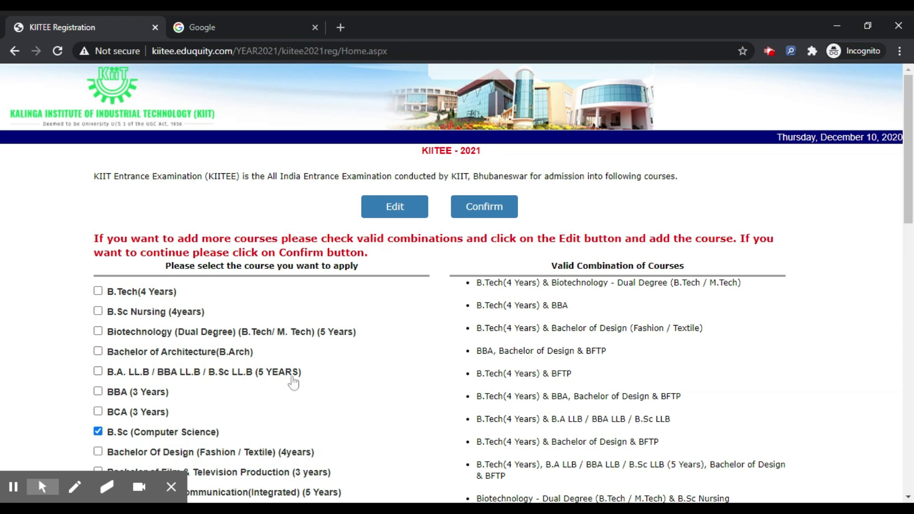
pyautogui.click(491, 214)
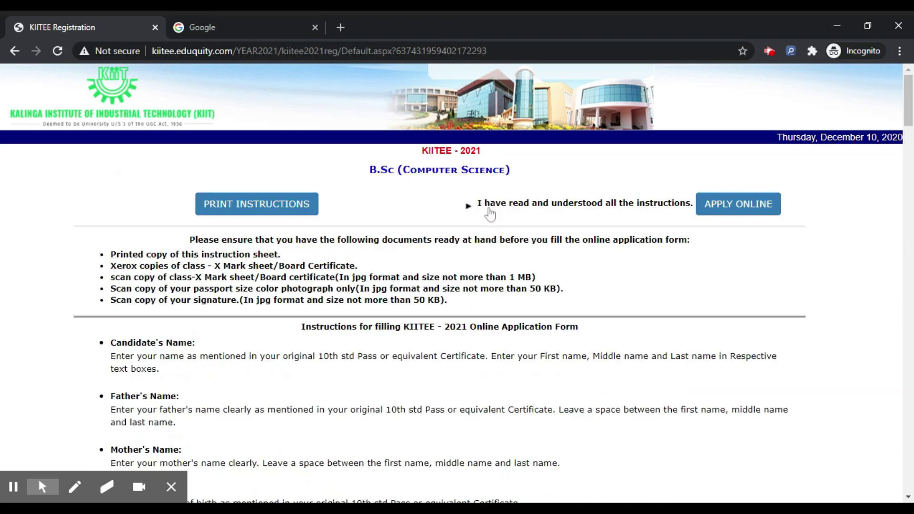
# Read through the B.Sc (Computer Science) instructions and proceed with APPLY ONLINE.
pyautogui.scroll(-4, 276, 178)
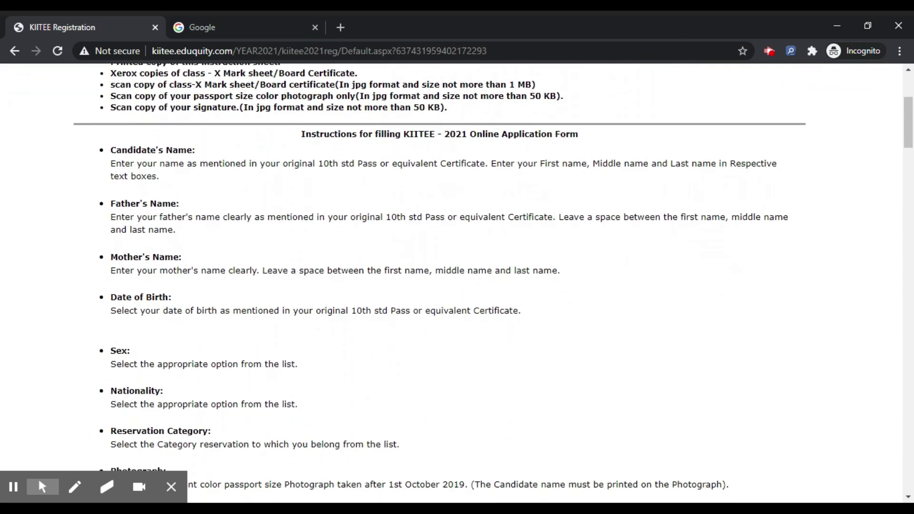
pyautogui.scroll(-14, 373, 165)
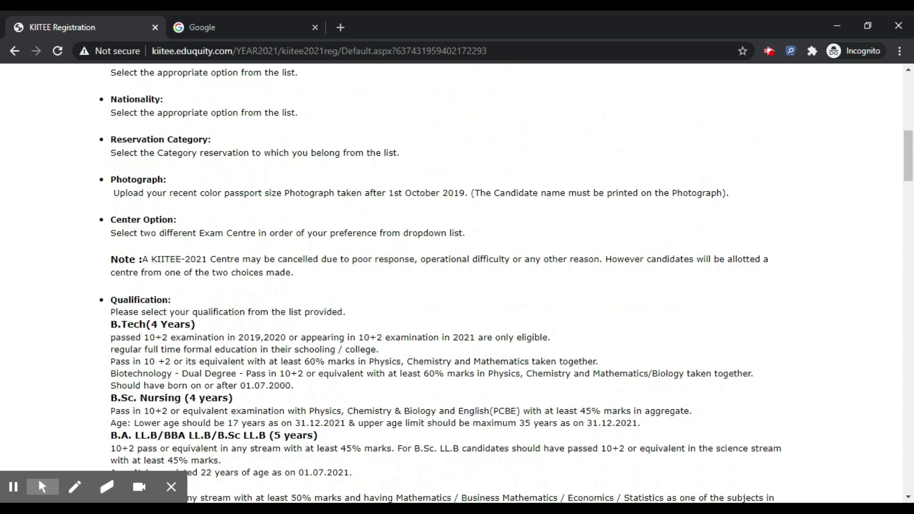
pyautogui.scroll(-6, 371, 164)
pyautogui.scroll(20, 381, 165)
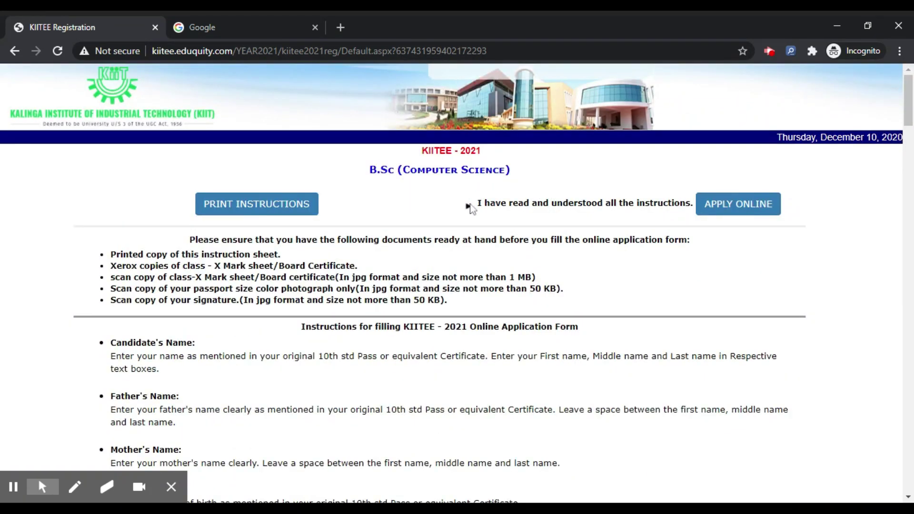
pyautogui.click(729, 212)
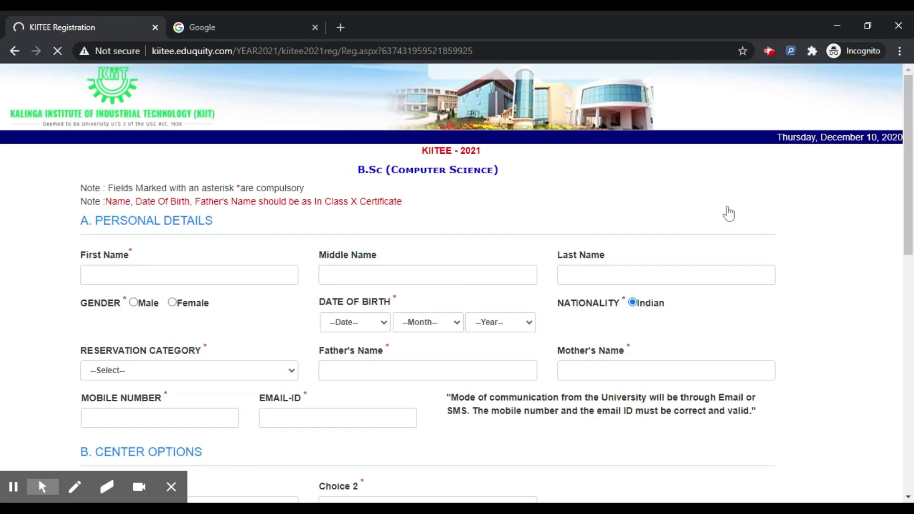
# Enter first, middle and last names (FIRST, MIDDLE, LAST) and set gender to Male.
pyautogui.scroll(-1, 507, 182)
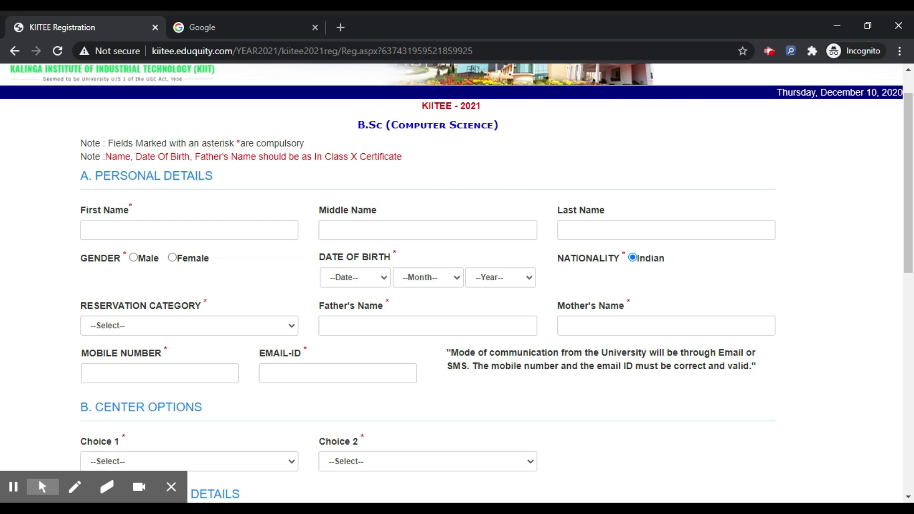
pyautogui.click(211, 231)
pyautogui.write('FIRST')
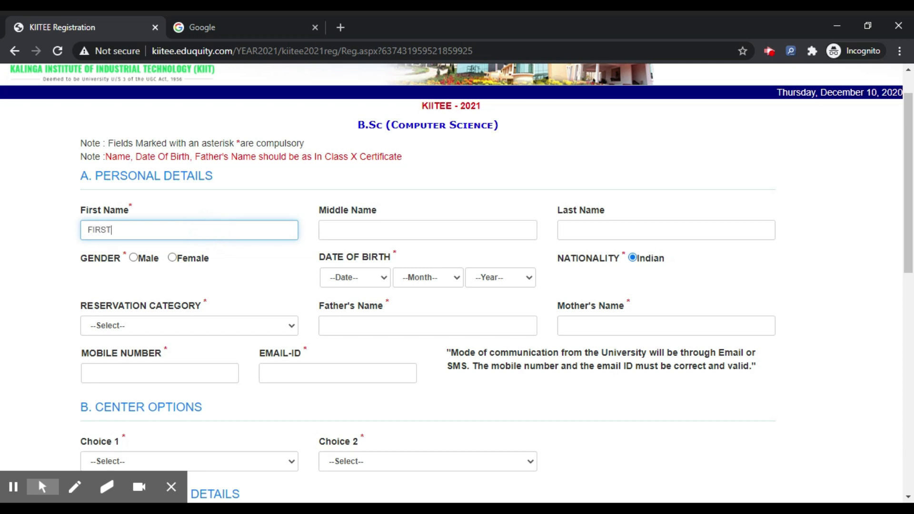
pyautogui.click(388, 229)
pyautogui.write('MI')
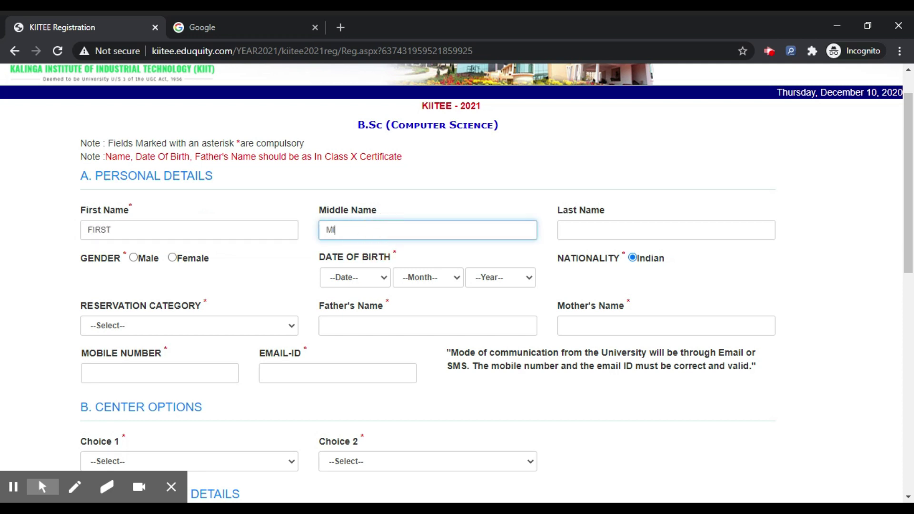
pyautogui.write('DDLE')
pyautogui.click(608, 231)
pyautogui.write('LAST')
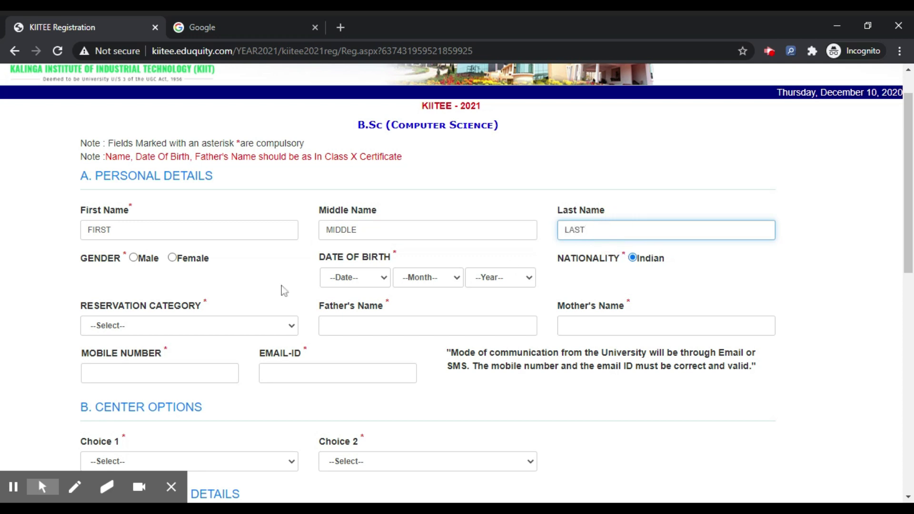
pyautogui.click(133, 257)
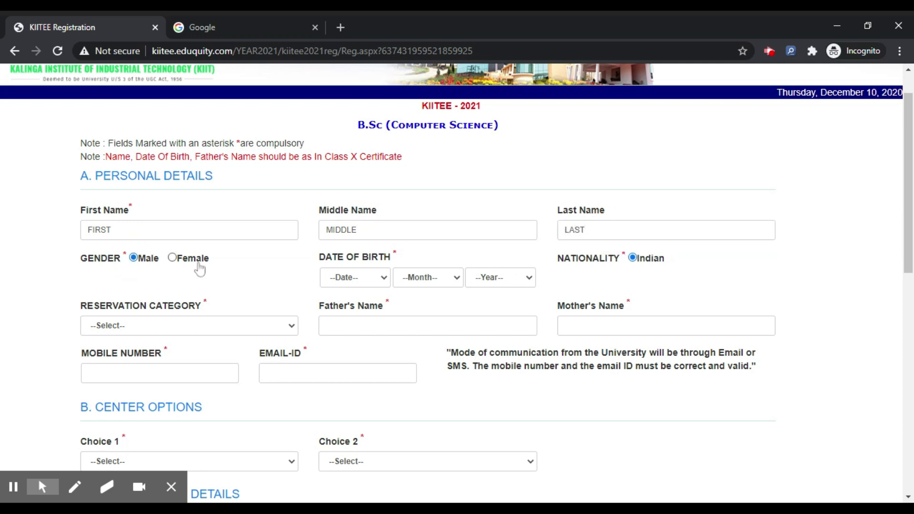
# Set the date of birth to 13 January 2000.
pyautogui.click(374, 272)
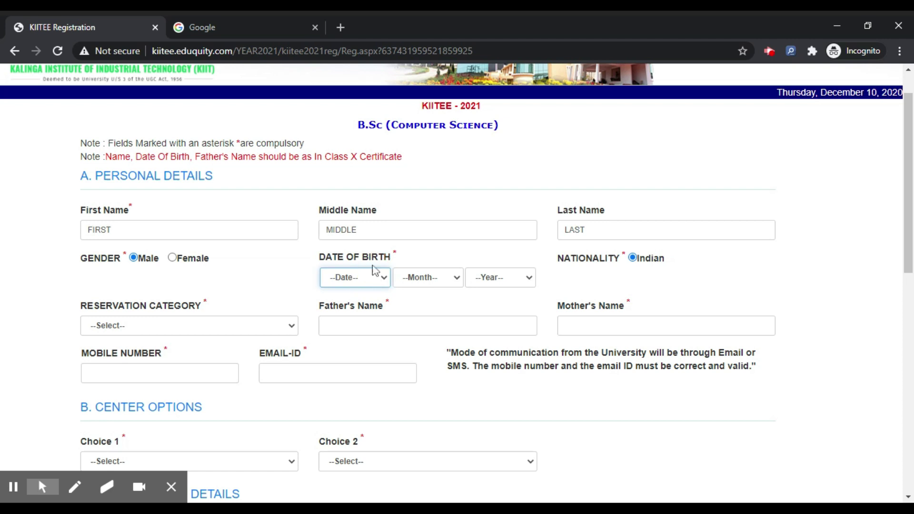
pyautogui.click(361, 188)
pyautogui.click(428, 278)
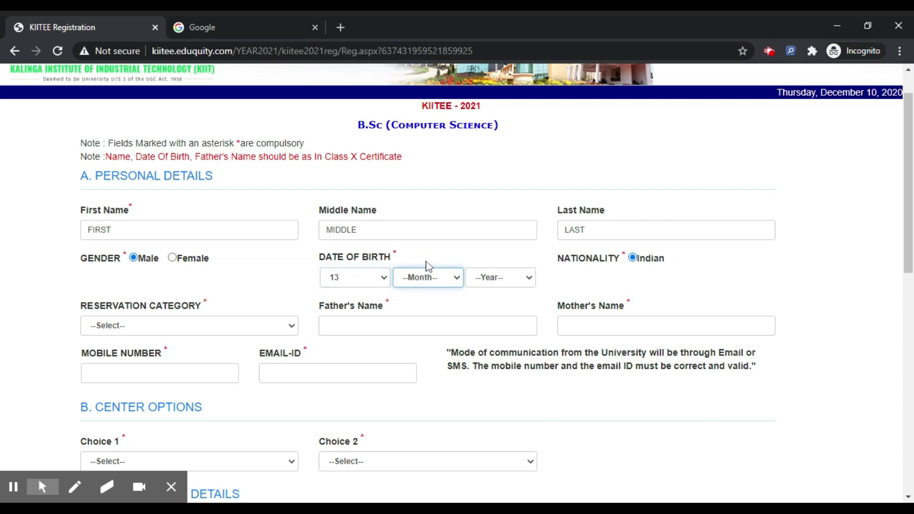
pyautogui.click(437, 294)
pyautogui.click(511, 290)
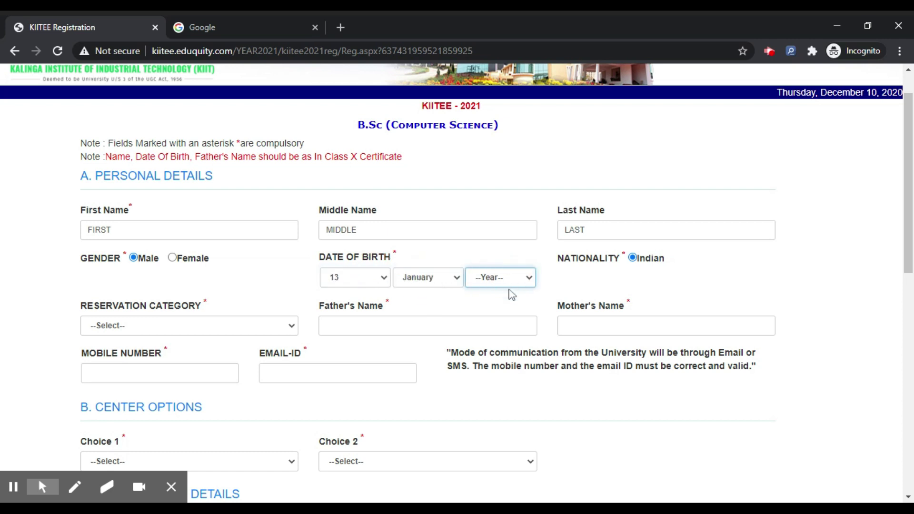
pyautogui.click(493, 364)
# Choose General category and enter the parents' names FATHER and MOTHER.
pyautogui.scroll(-1, 401, 245)
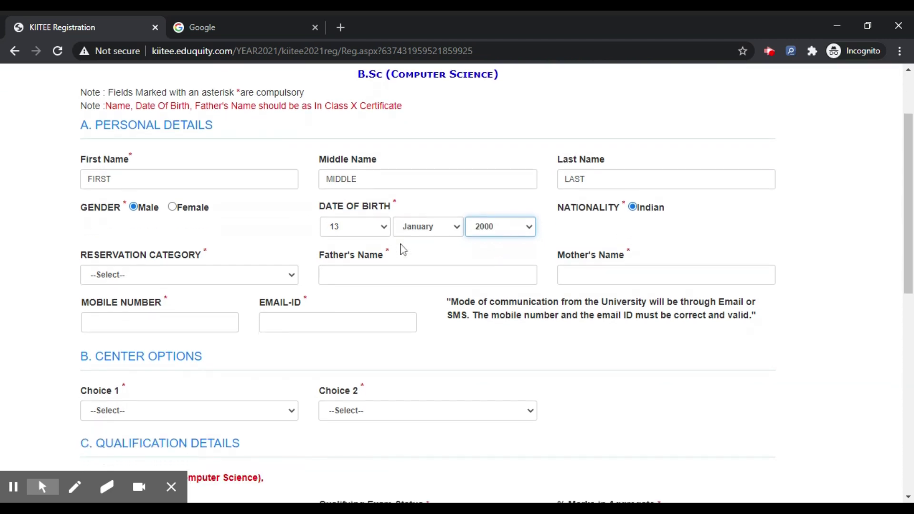
pyautogui.click(229, 274)
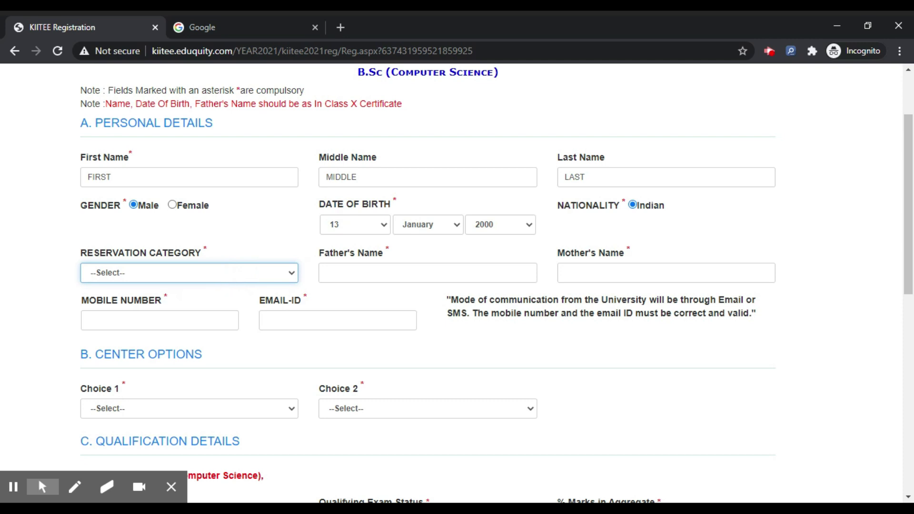
pyautogui.press('Down')
pyautogui.click(428, 273)
pyautogui.write('FATHER')
pyautogui.click(623, 270)
pyautogui.write('MOTHER')
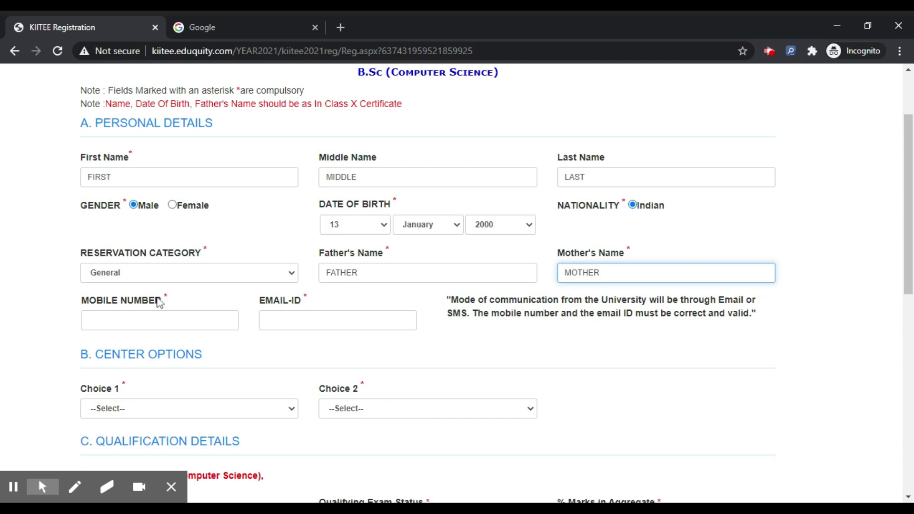
# Enter the applicant's mobile number and e-mail address.
pyautogui.click(204, 316)
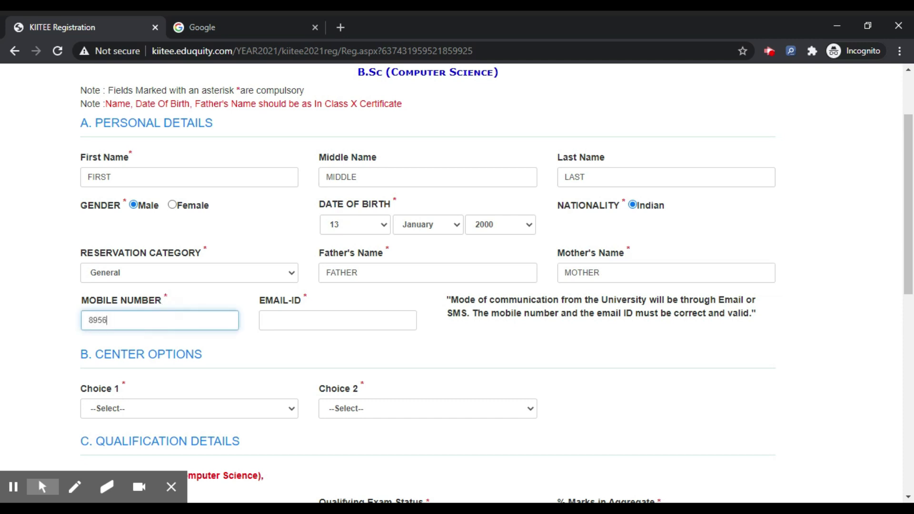
pyautogui.click(306, 320)
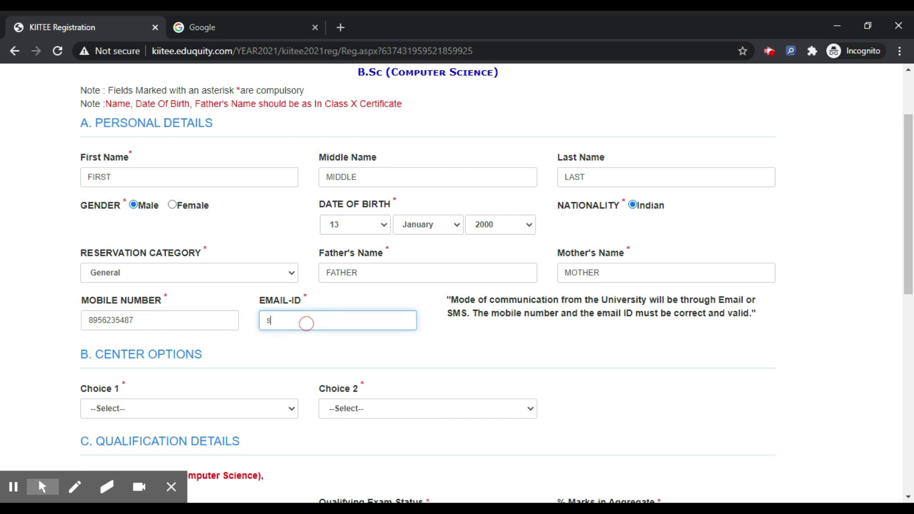
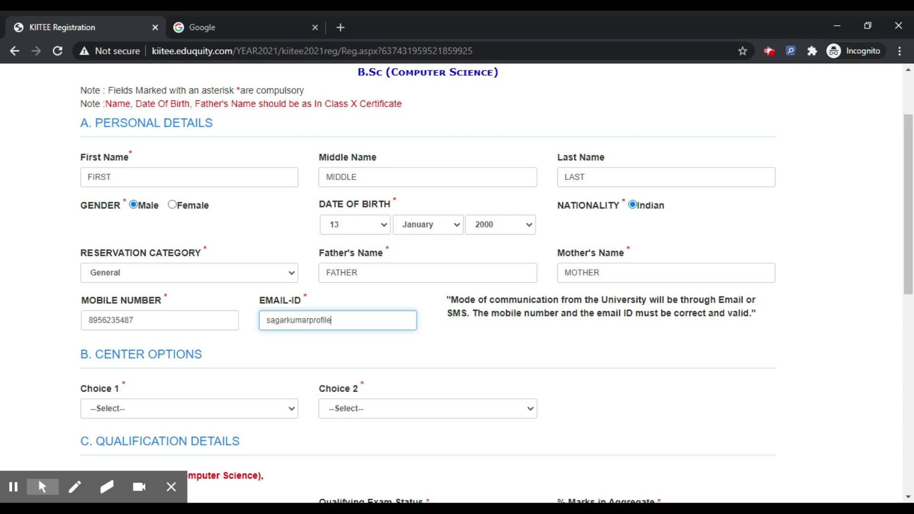
pyautogui.scroll(-2, 310, 268)
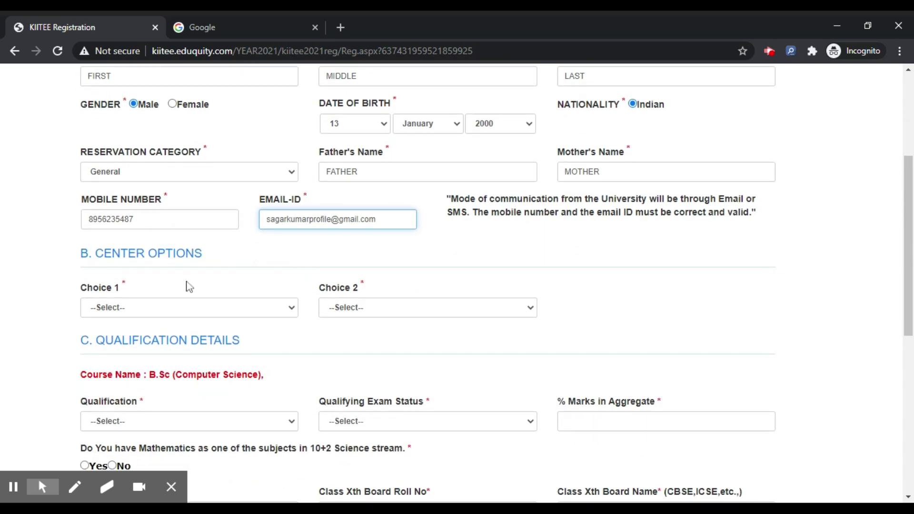
# Set exam centre Choice 1 to Dehradun and Choice 2 to Bangalore.
pyautogui.click(191, 311)
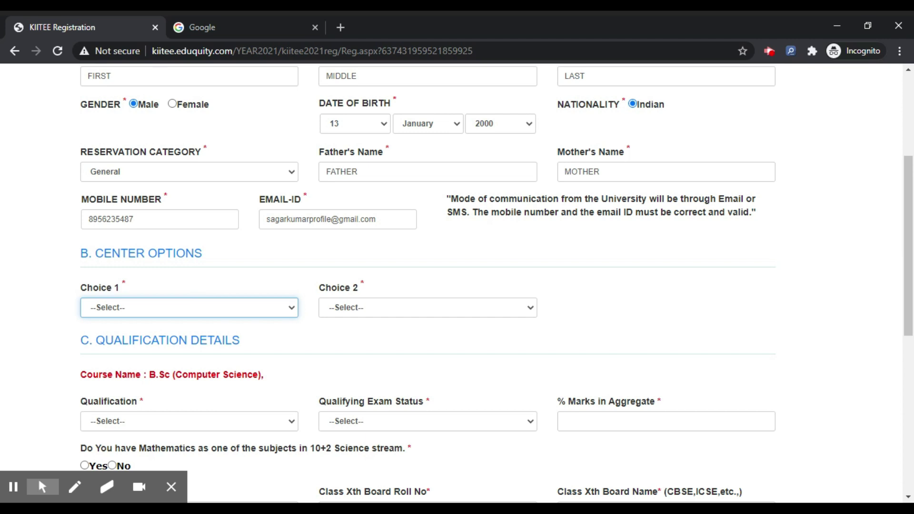
pyautogui.press('Down')
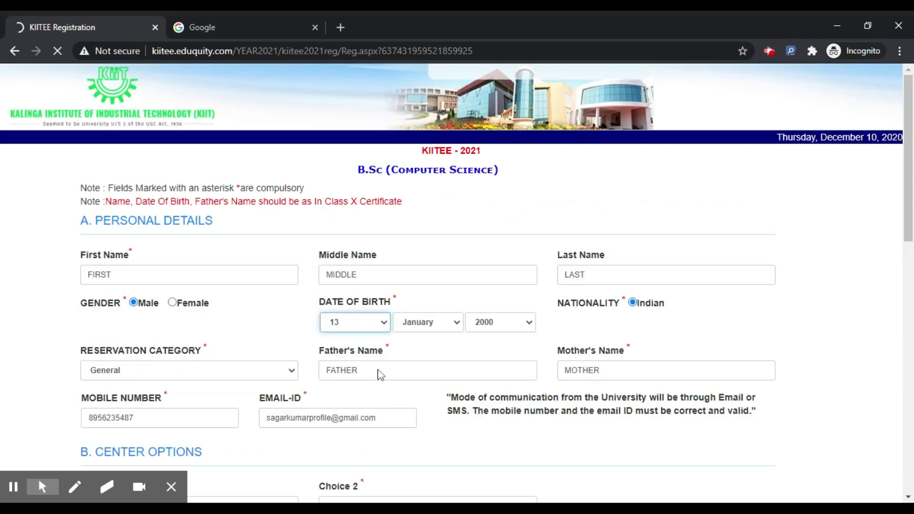
pyautogui.click(378, 382)
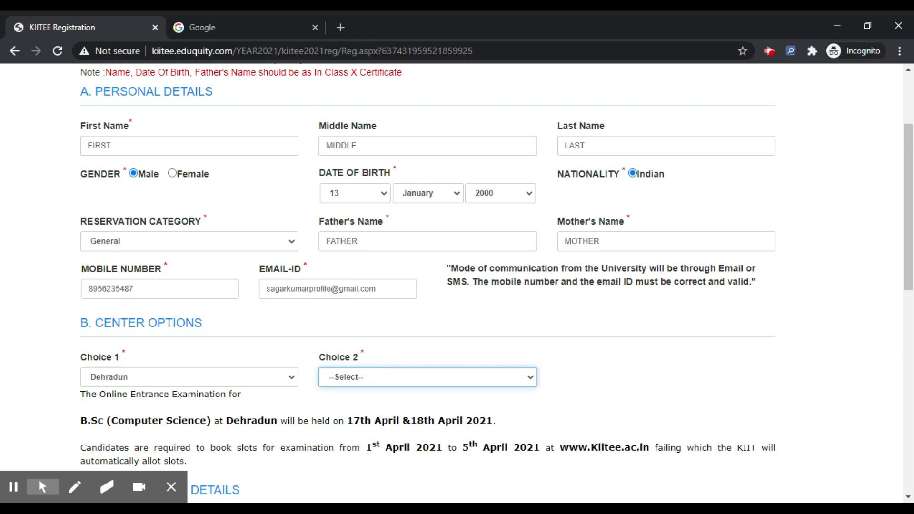
pyautogui.press('b')
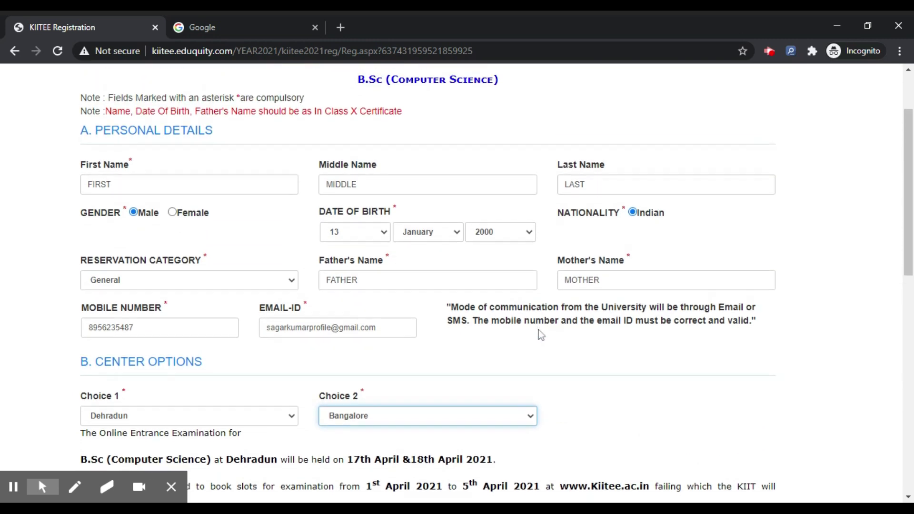
pyautogui.scroll(-4, 541, 334)
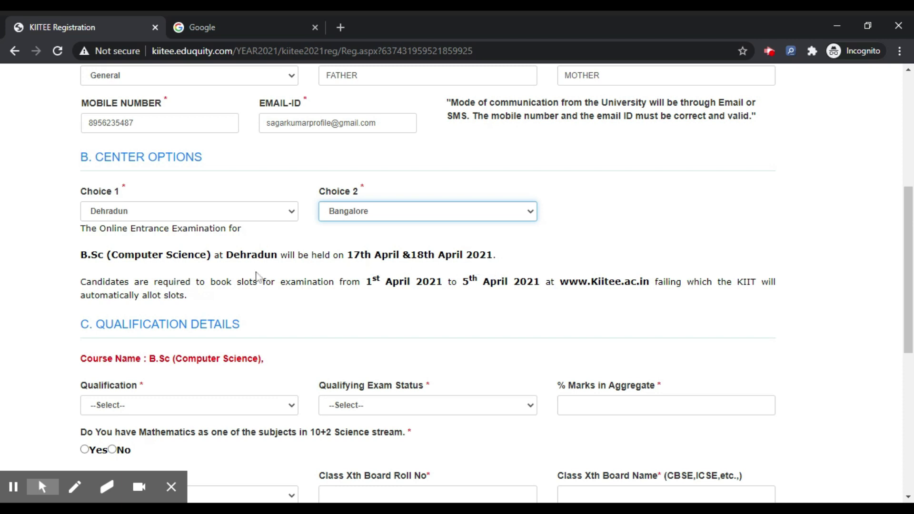
pyautogui.scroll(-3, 423, 296)
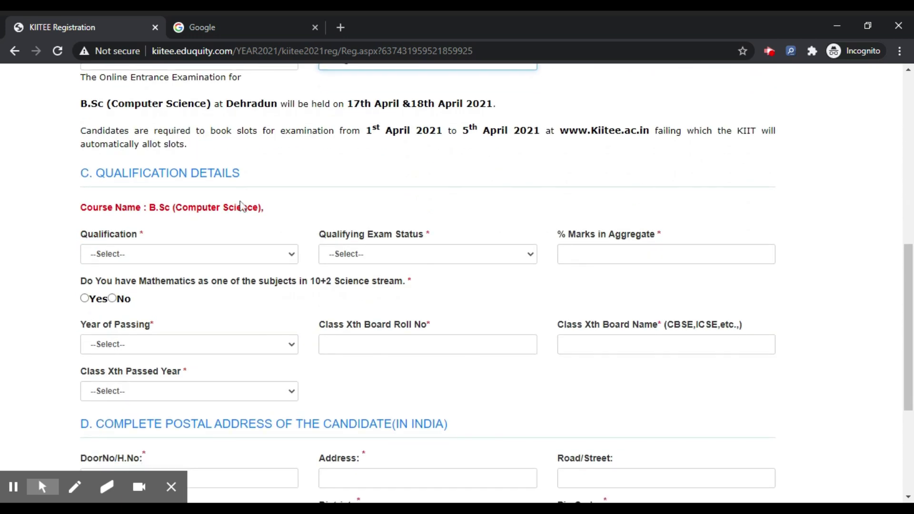
# Set qualification to 10+2, status Appearing 2021, and answer Yes for Mathematics.
pyautogui.click(240, 255)
pyautogui.click(235, 271)
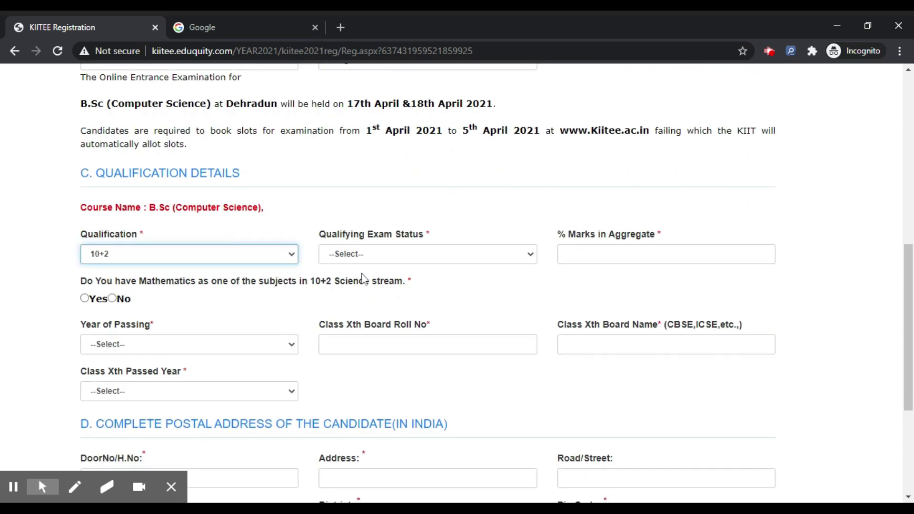
pyautogui.click(400, 260)
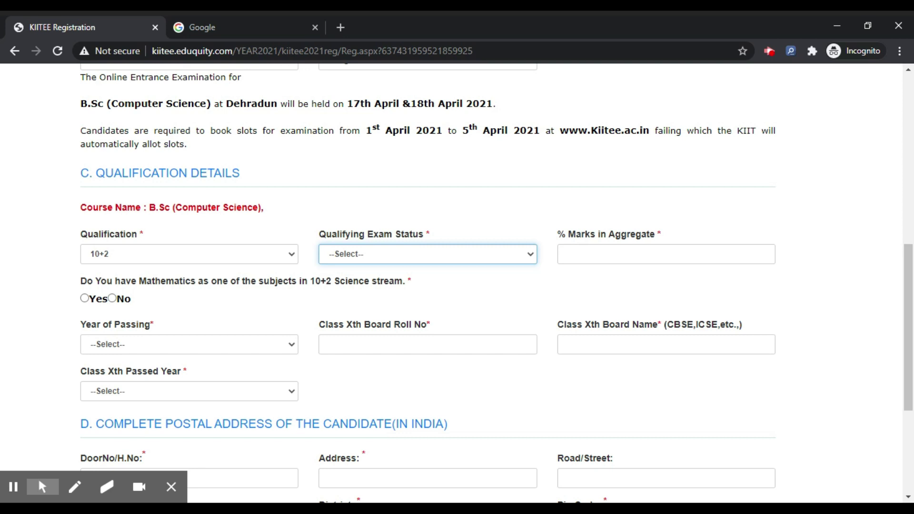
pyautogui.click(420, 286)
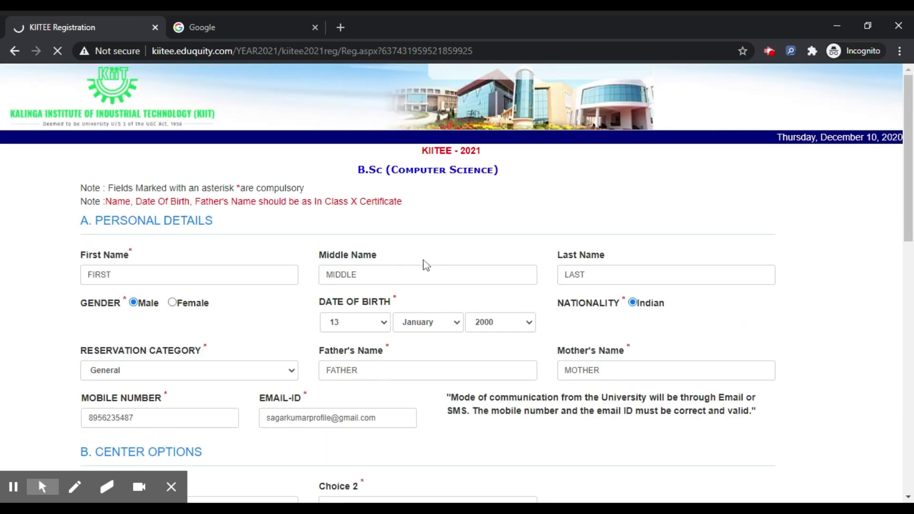
pyautogui.scroll(-12, 531, 299)
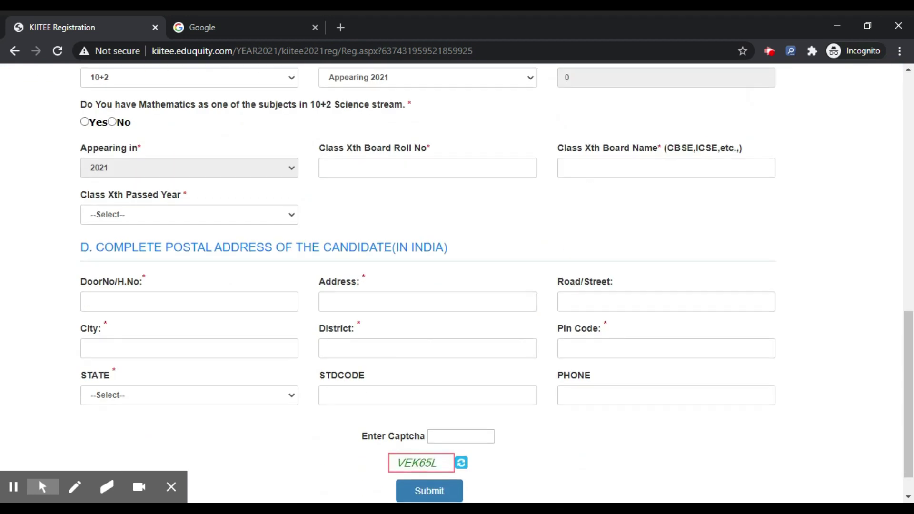
pyautogui.scroll(2, 531, 295)
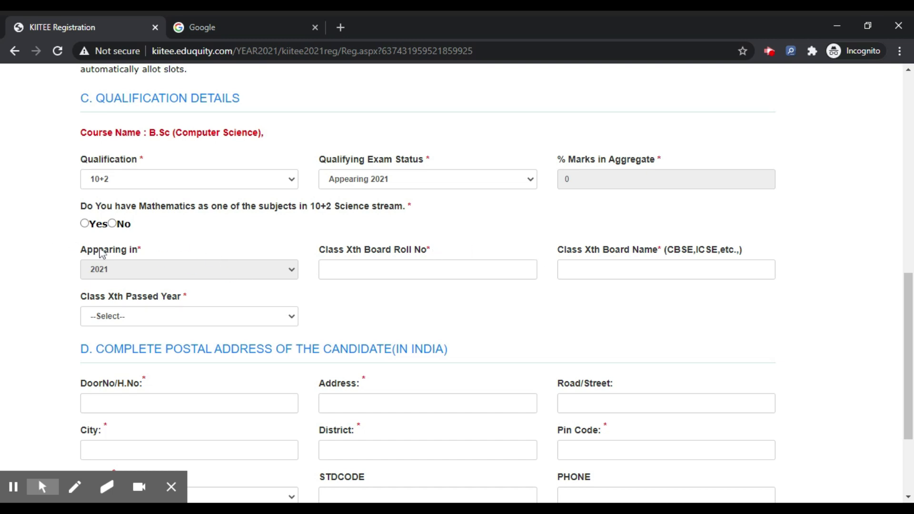
pyautogui.click(85, 223)
pyautogui.click(97, 450)
# Enter the Class X roll number, board CBSE, and passed year 2019.
pyautogui.click(384, 269)
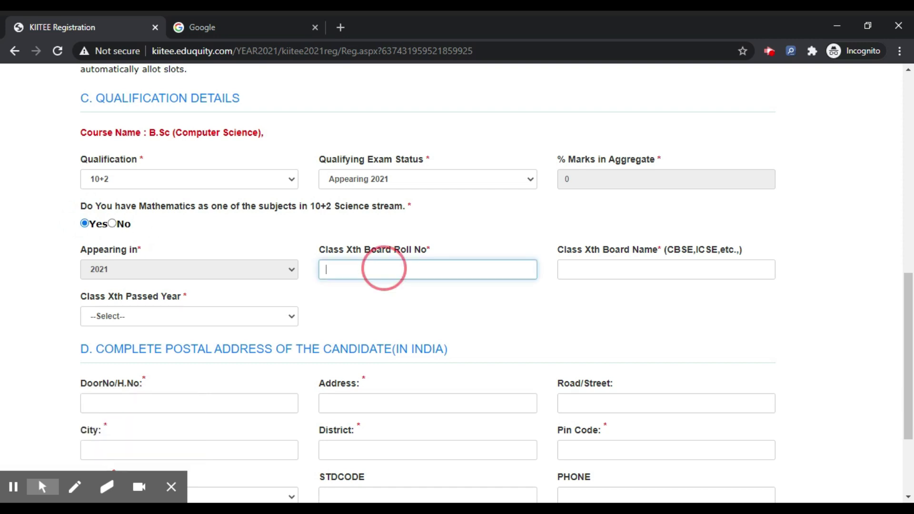
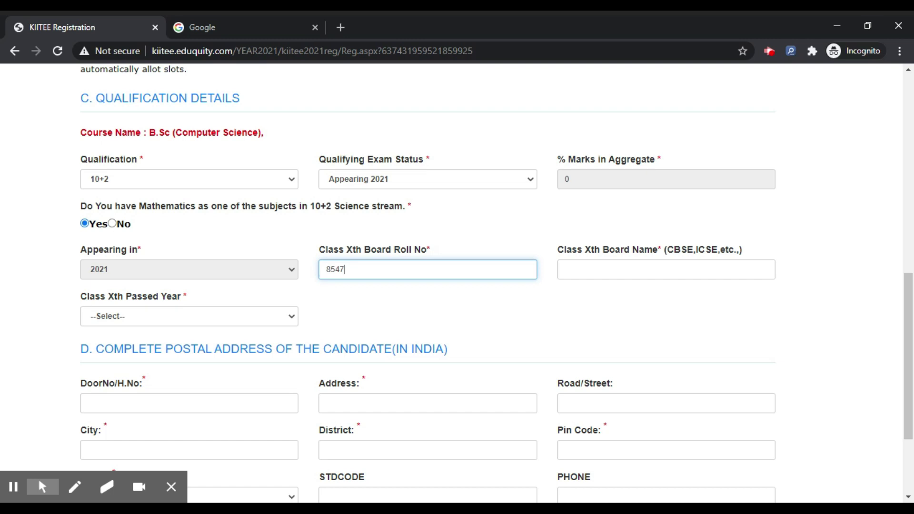
pyautogui.click(617, 270)
pyautogui.write('cbse')
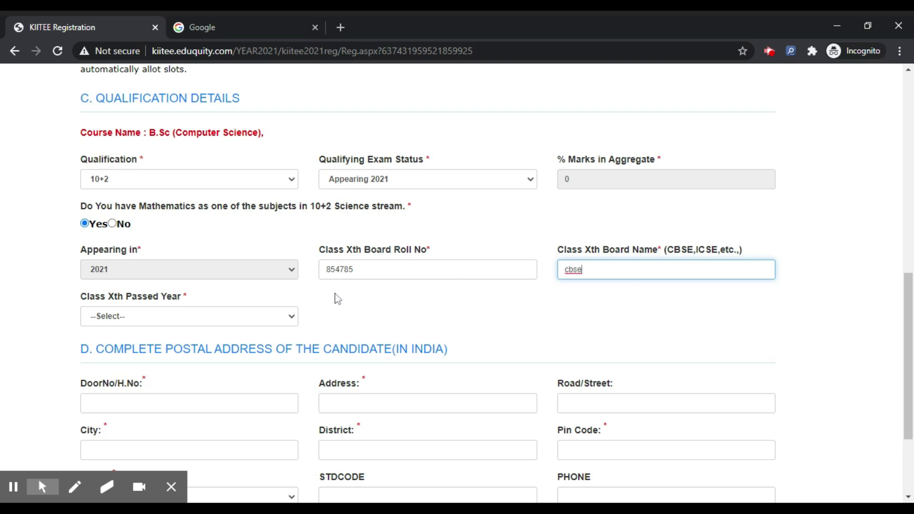
pyautogui.hotkey('ctrl', 'a')
pyautogui.write('CBSE')
pyautogui.click(122, 318)
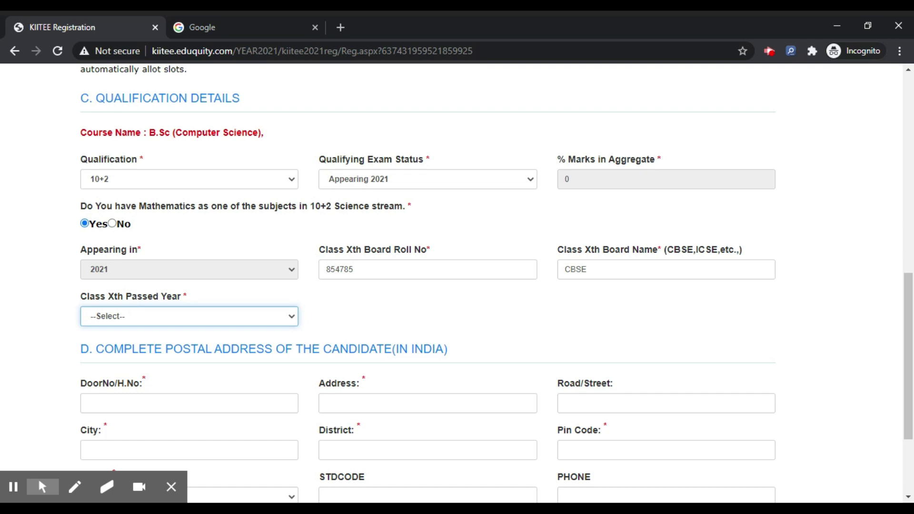
pyautogui.click(150, 117)
pyautogui.scroll(-3, 452, 331)
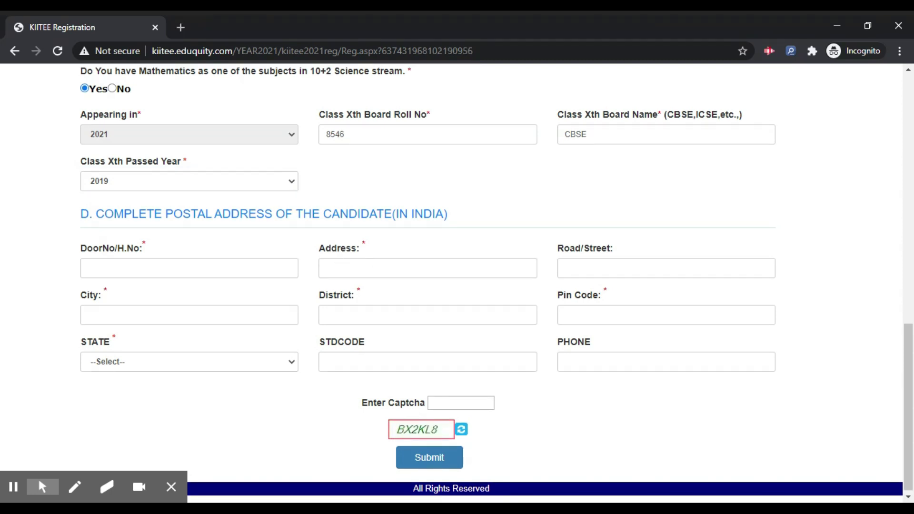
# Fill in house number HOU NO, accept the suggested address, and set road to ROAD.
pyautogui.click(187, 269)
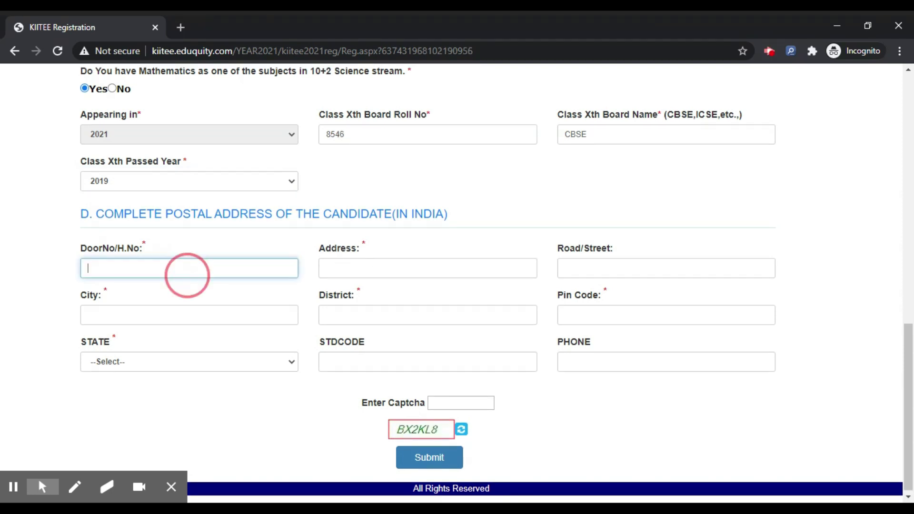
pyautogui.write('H')
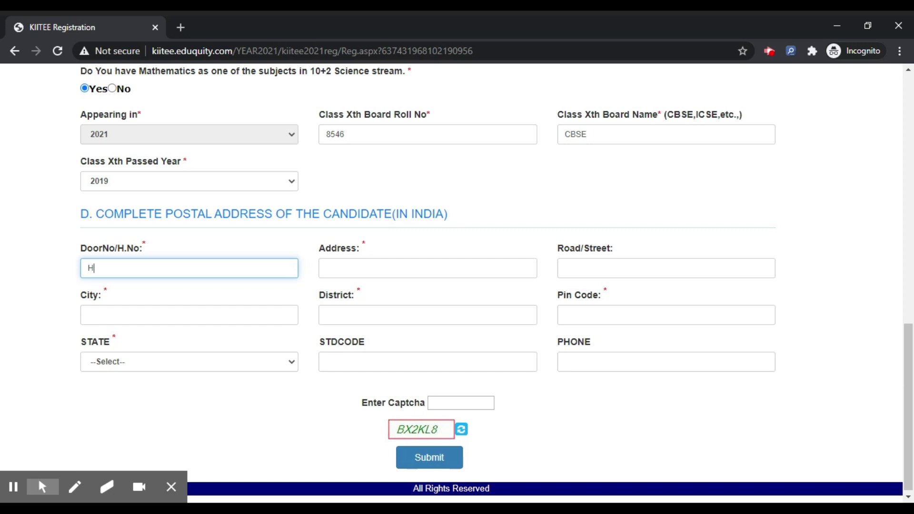
pyautogui.write('OU NO')
pyautogui.press('Tab')
pyautogui.press('Down')
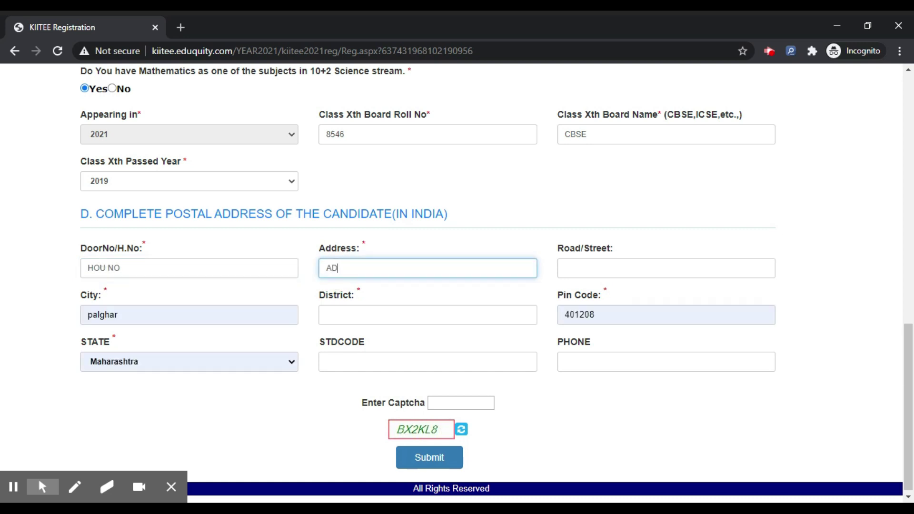
pyautogui.press('Down')
pyautogui.press('Return')
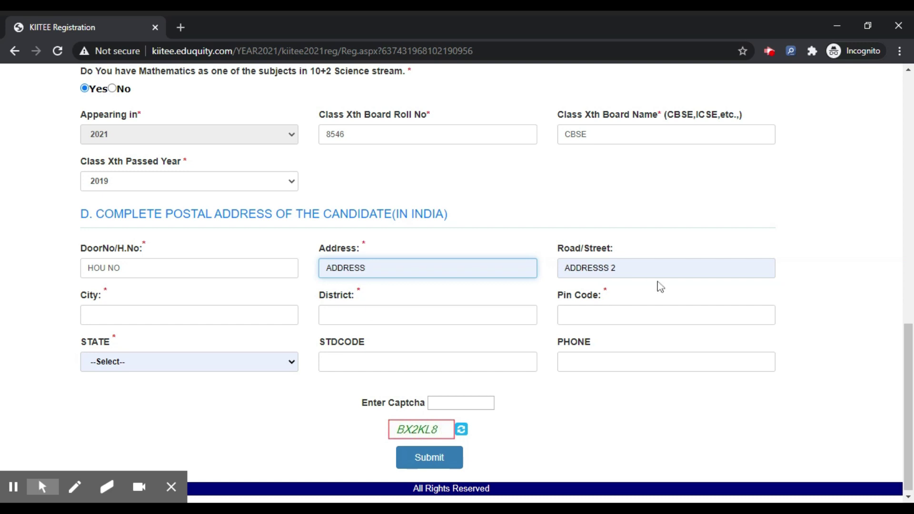
pyautogui.click(625, 266)
pyautogui.write('ROD')
pyautogui.press('BackSpace')
pyautogui.write('AD')
# Enter city CITY, district DIST, the pin code, state Delhi, and the captcha.
pyautogui.click(225, 312)
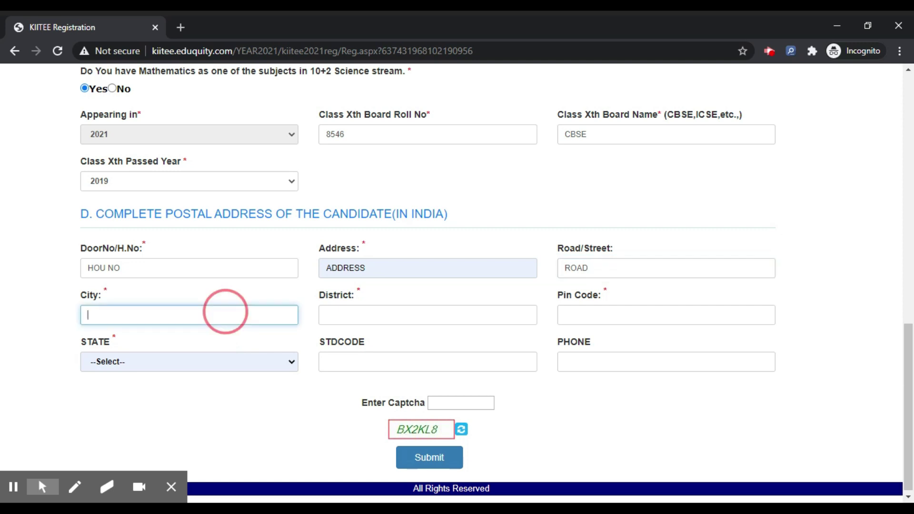
pyautogui.write('CITY')
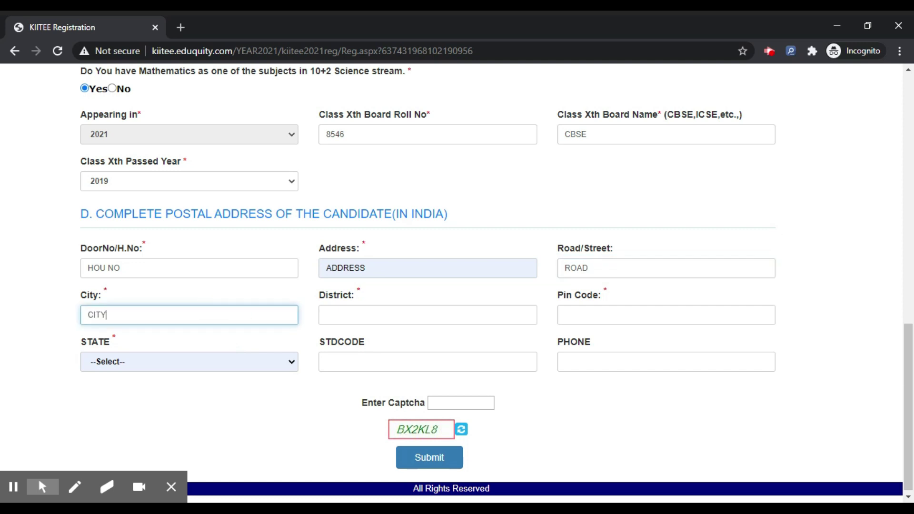
pyautogui.click(377, 315)
pyautogui.write('DIST')
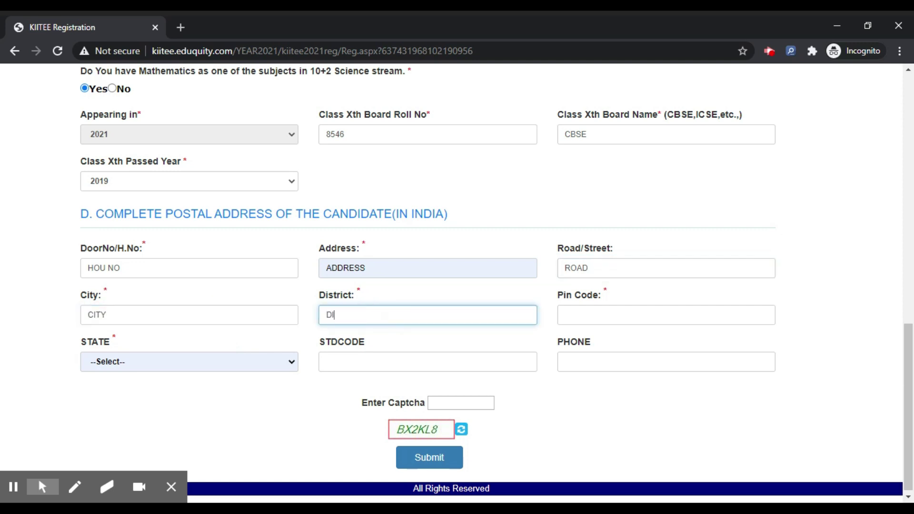
pyautogui.click(637, 316)
pyautogui.write('584785')
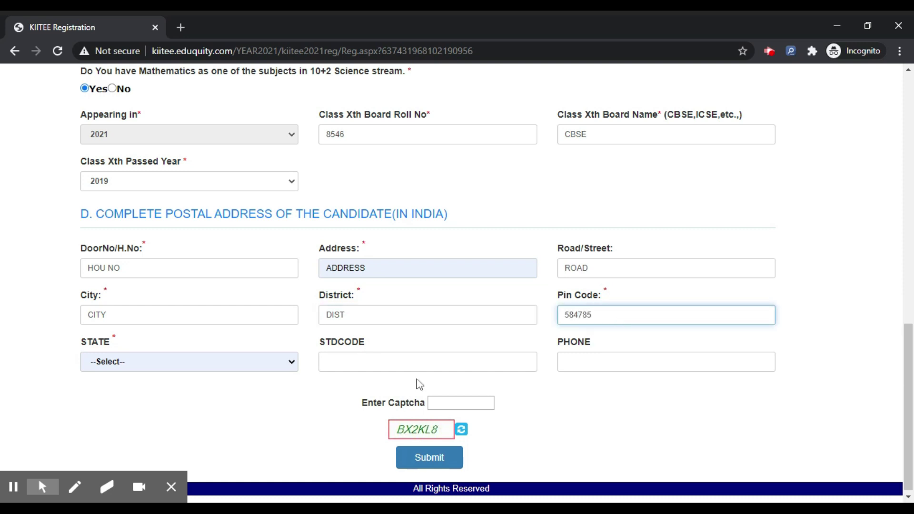
pyautogui.click(208, 359)
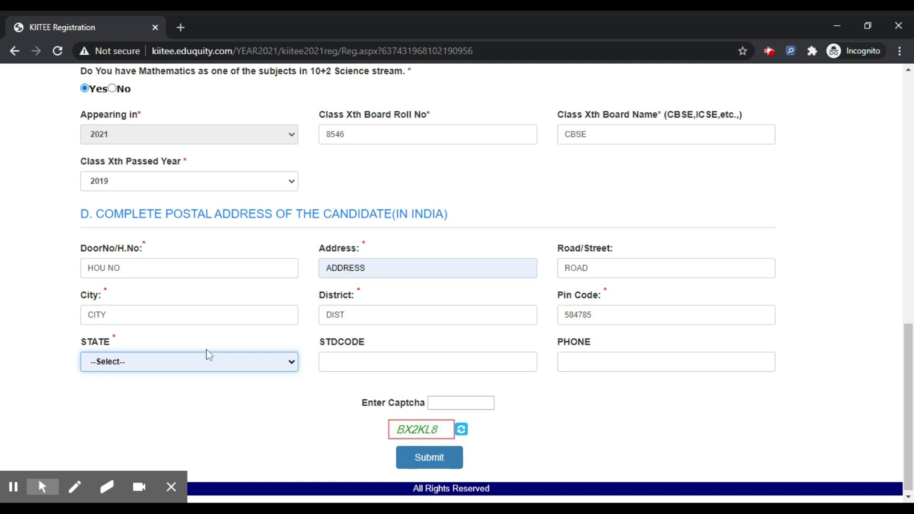
pyautogui.write('del')
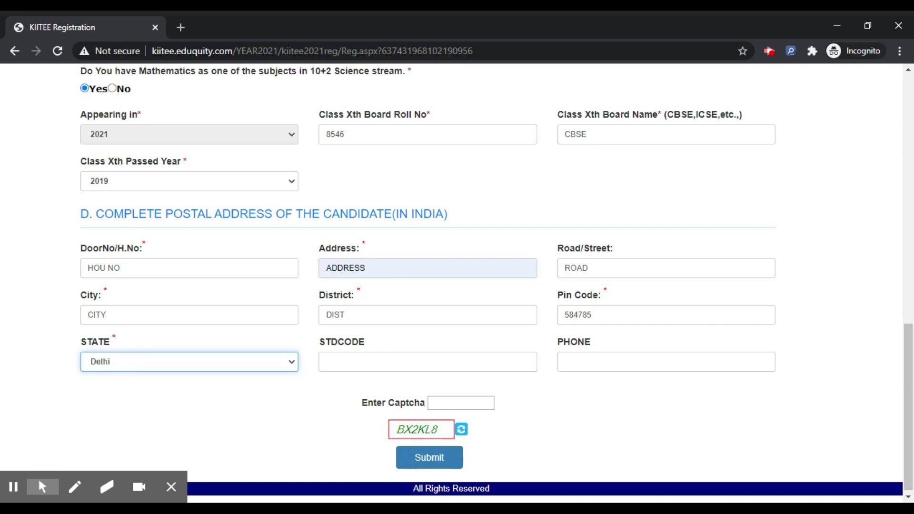
pyautogui.click(461, 403)
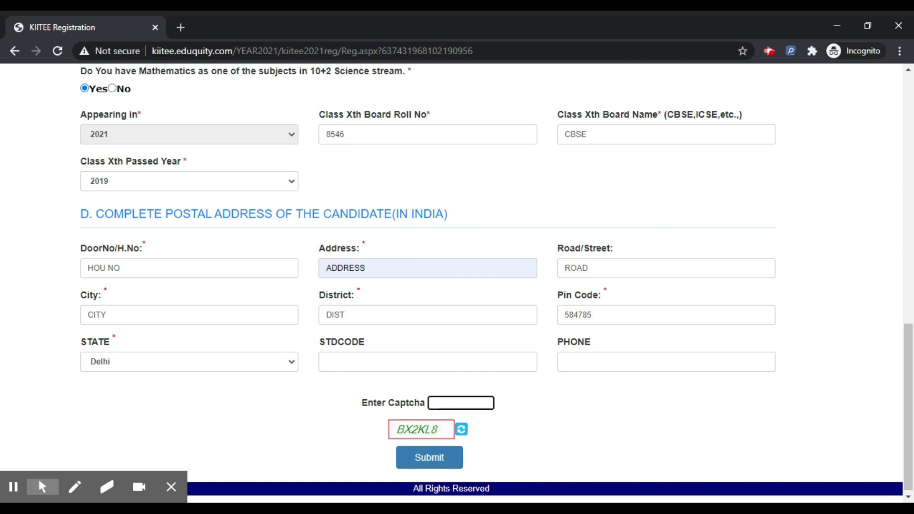
pyautogui.write('BX2KL8')
# Submit the application, review the confirmation page, and confirm the registration.
pyautogui.click(431, 460)
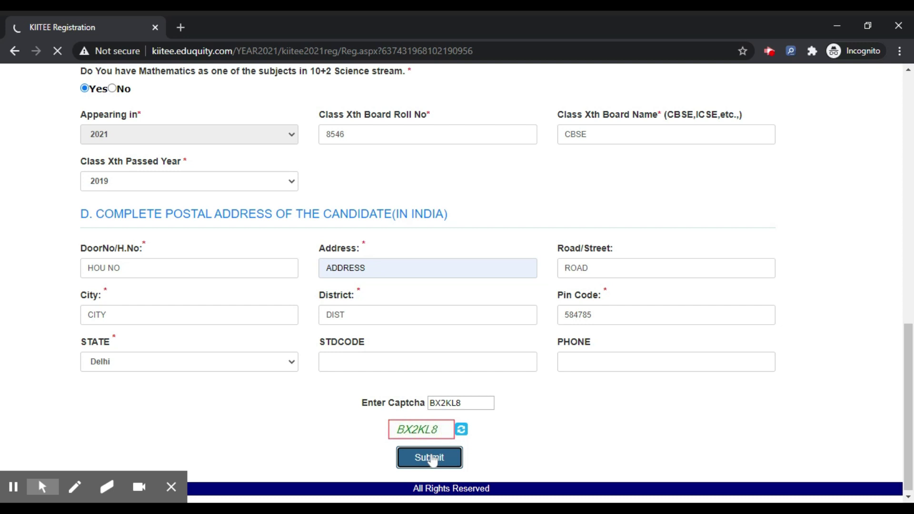
pyautogui.scroll(-7, 415, 308)
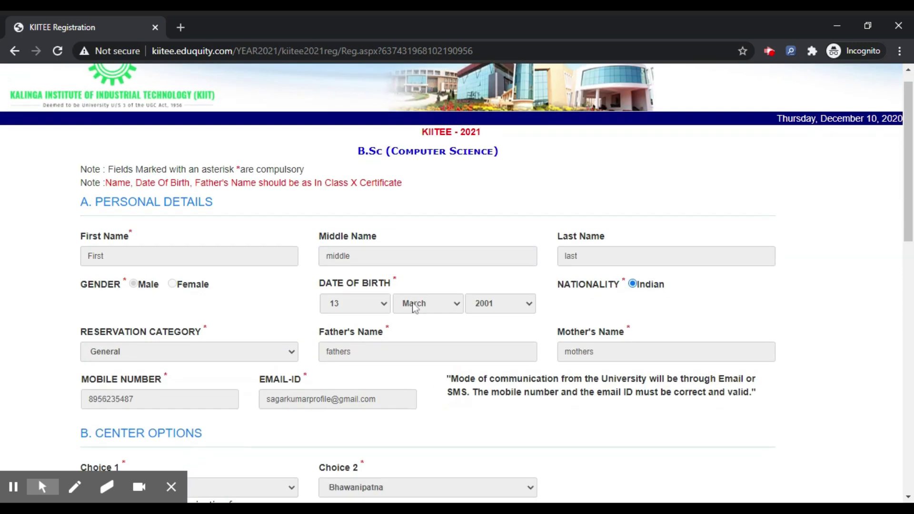
pyautogui.scroll(-8, 416, 308)
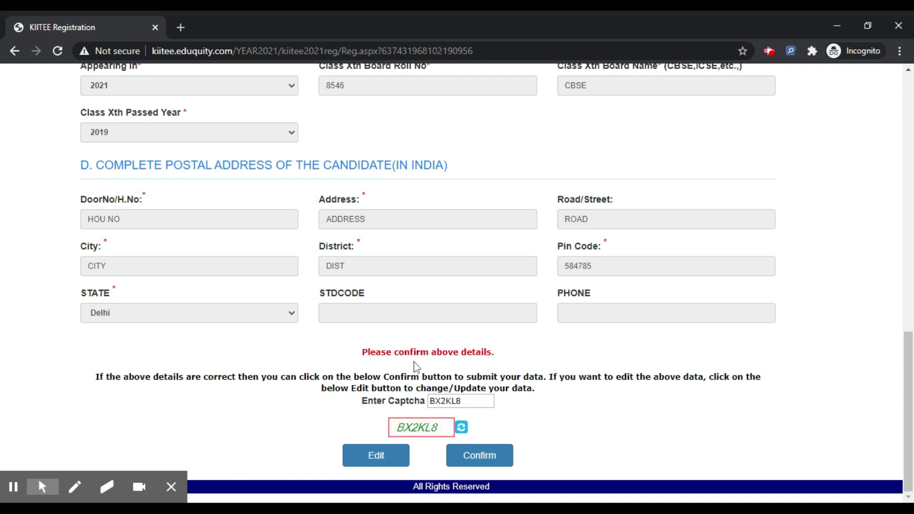
pyautogui.scroll(4, 457, 334)
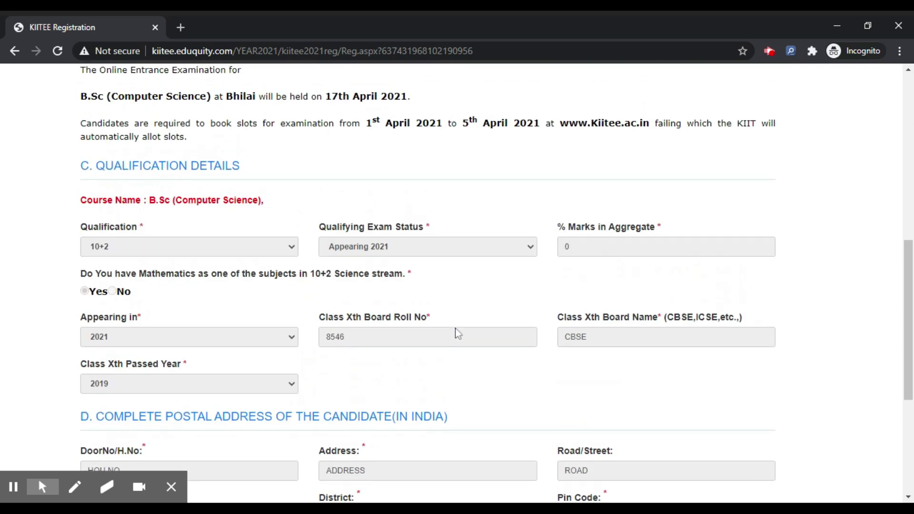
pyautogui.scroll(-3, 457, 333)
pyautogui.scroll(1, 457, 334)
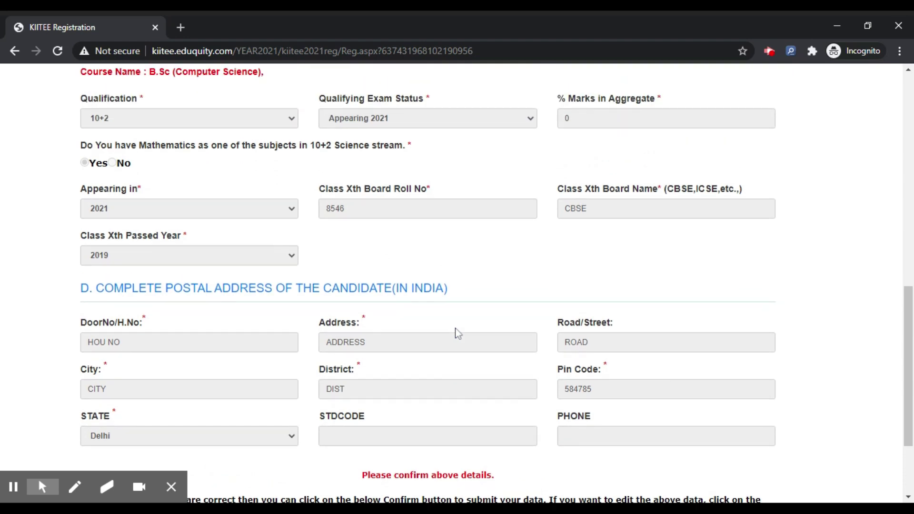
pyautogui.scroll(-3, 457, 333)
pyautogui.click(475, 458)
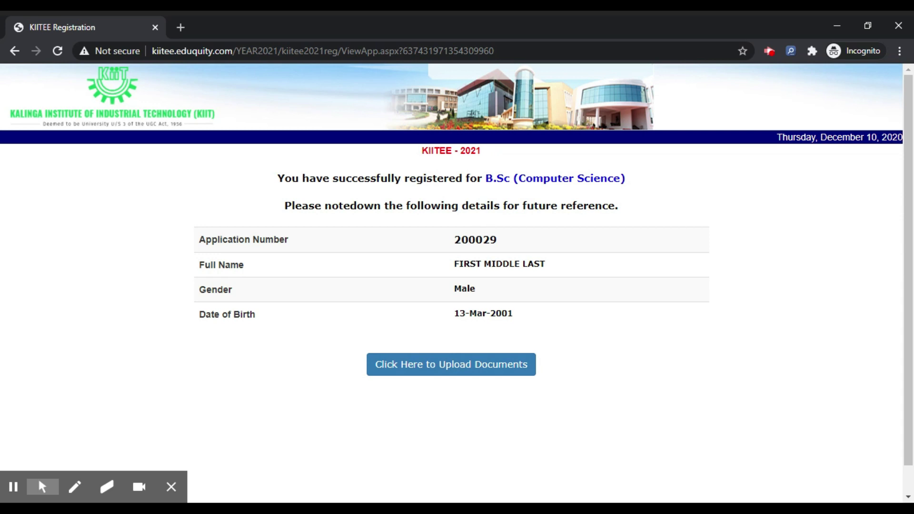
# Select the new application number and go to the document upload page.
pyautogui.doubleClick(480, 241)
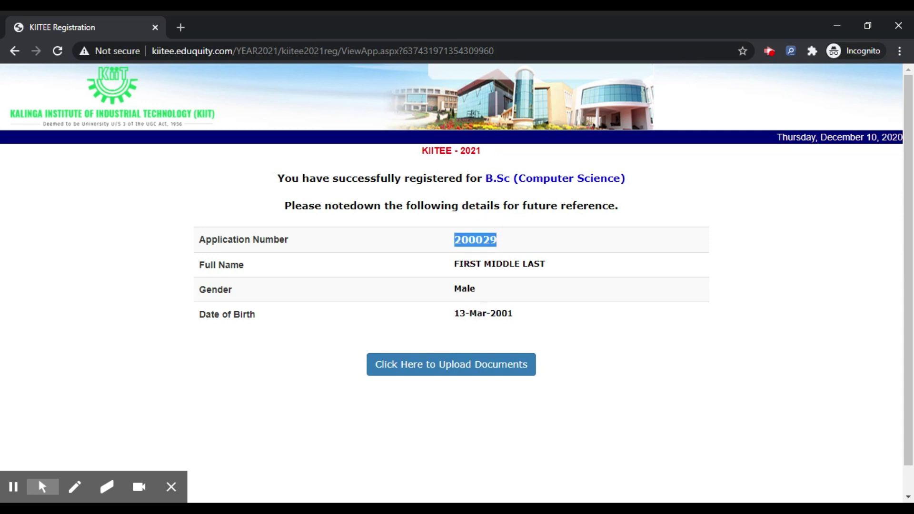
pyautogui.click(410, 367)
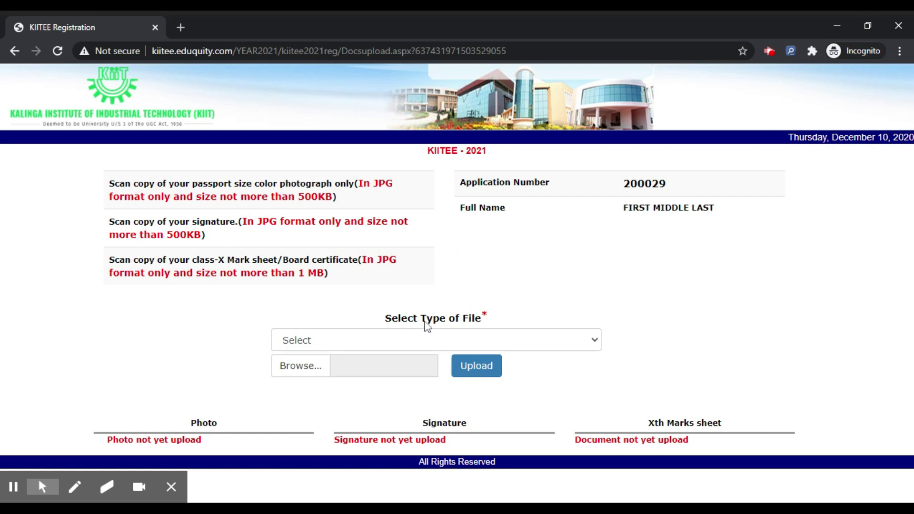
# Upload images.jpg as the Xmarks Sheet (Class X marksheet) document.
pyautogui.click(424, 342)
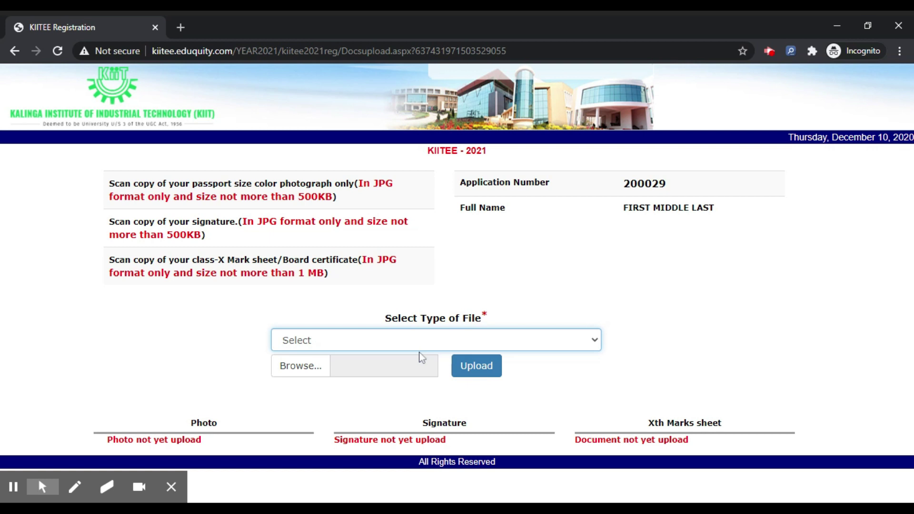
pyautogui.click(400, 394)
pyautogui.click(296, 369)
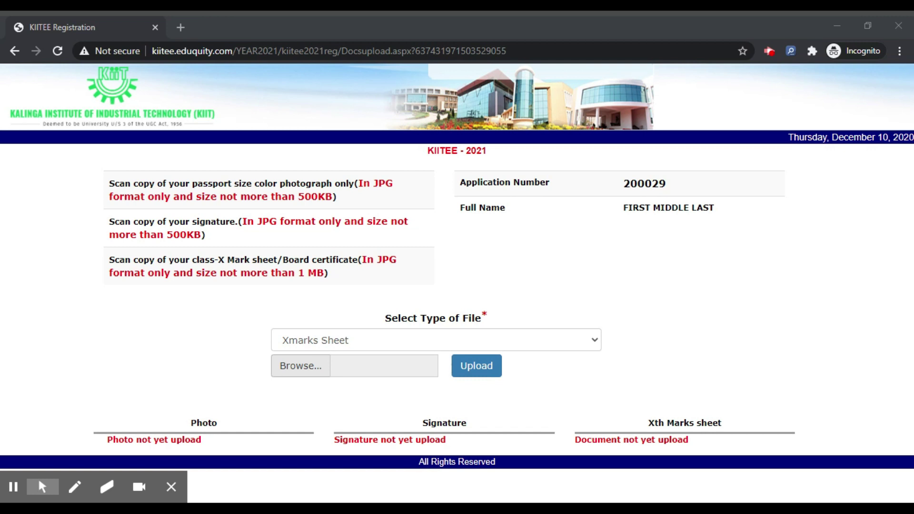
pyautogui.press('Return')
pyautogui.click(482, 365)
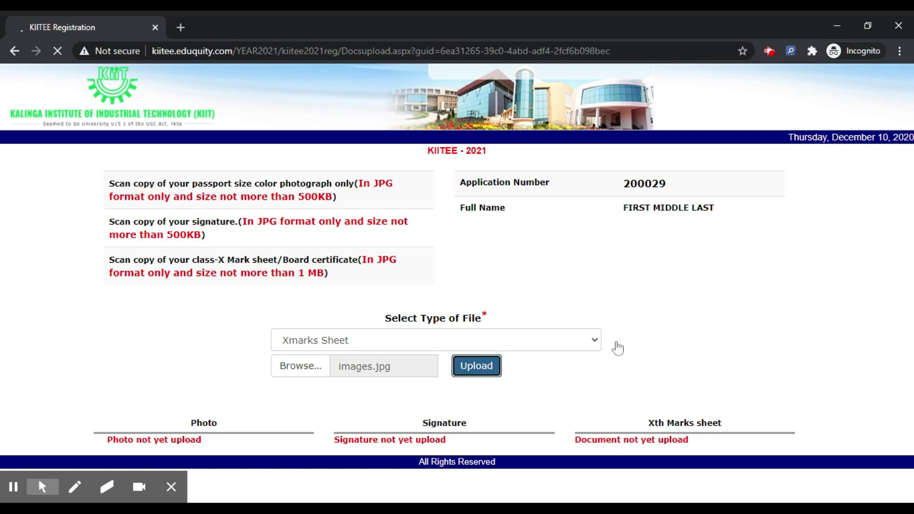
# Upload the signature JPG with the file type set to Signature.
pyautogui.scroll(-3, 628, 394)
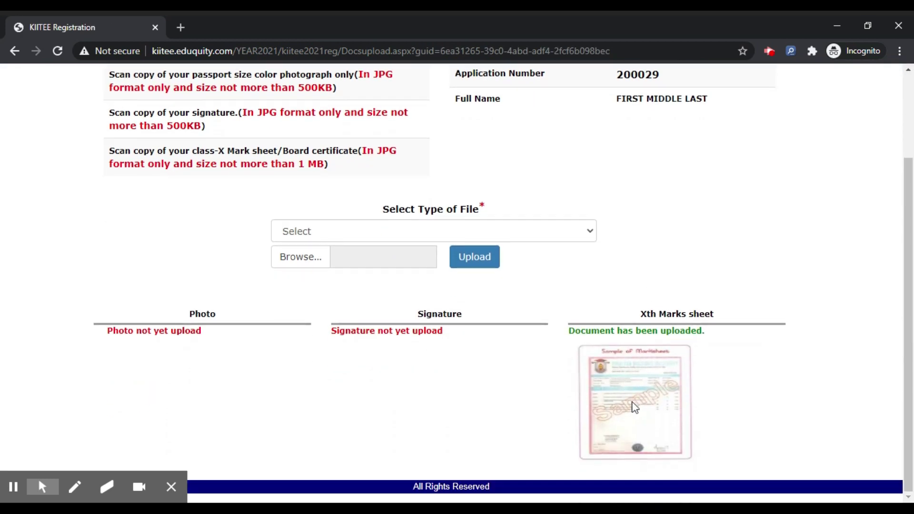
pyautogui.click(430, 241)
pyautogui.click(430, 244)
pyautogui.click(305, 257)
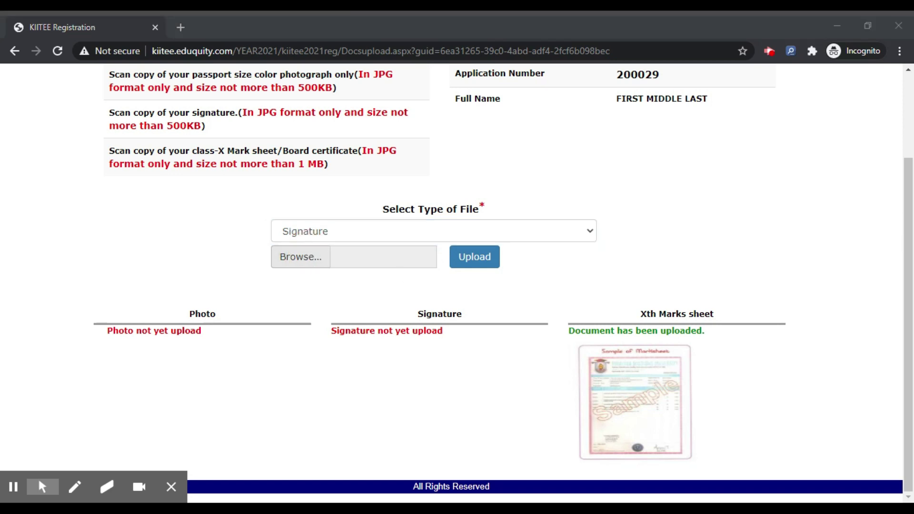
pyautogui.click(481, 262)
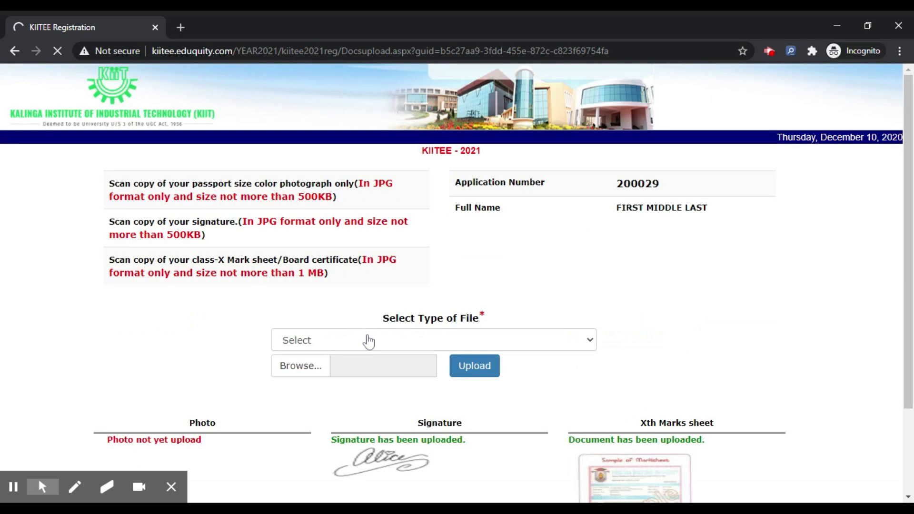
# Try uploading a photo with file type Photo, which gets rejected as not .jpg.
pyautogui.scroll(-2, 369, 341)
pyautogui.click(416, 262)
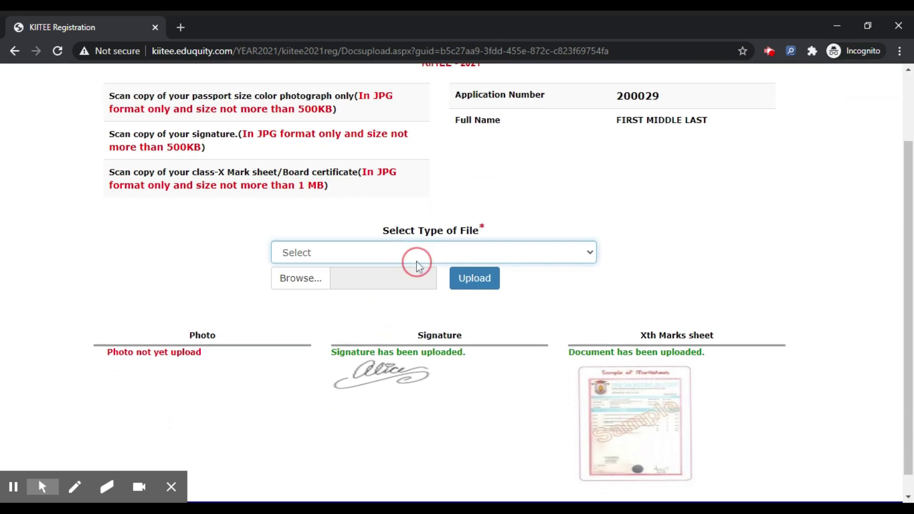
pyautogui.click(417, 272)
pyautogui.click(294, 281)
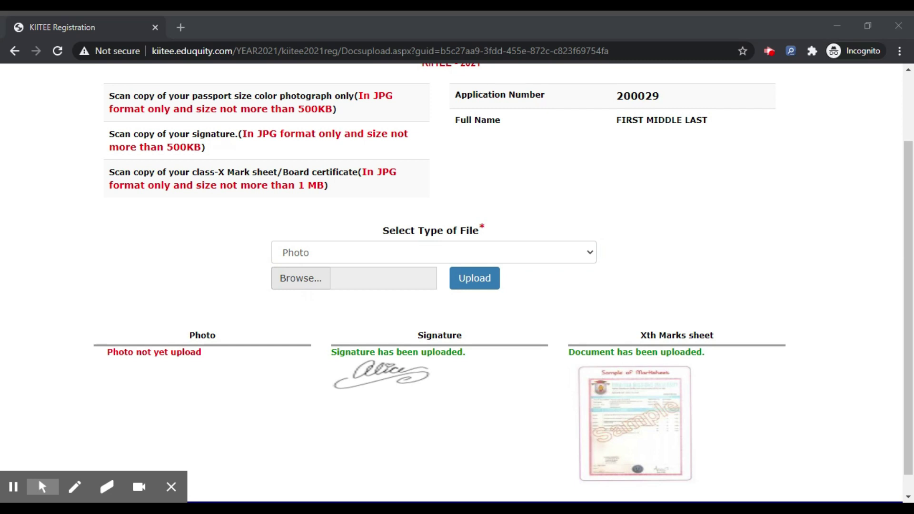
pyautogui.press('Return')
pyautogui.click(470, 278)
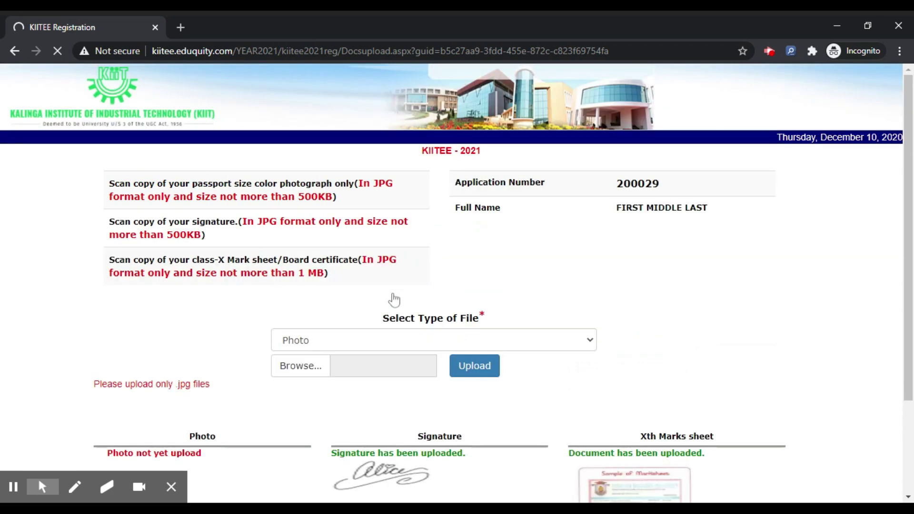
# Upload a JPG file as the photo instead so it shows as uploaded.
pyautogui.scroll(-2, 217, 299)
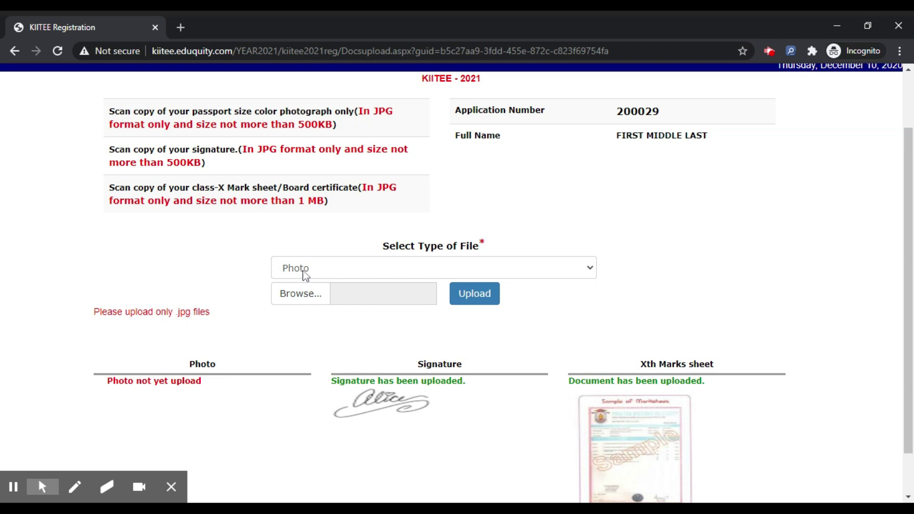
pyautogui.click(300, 294)
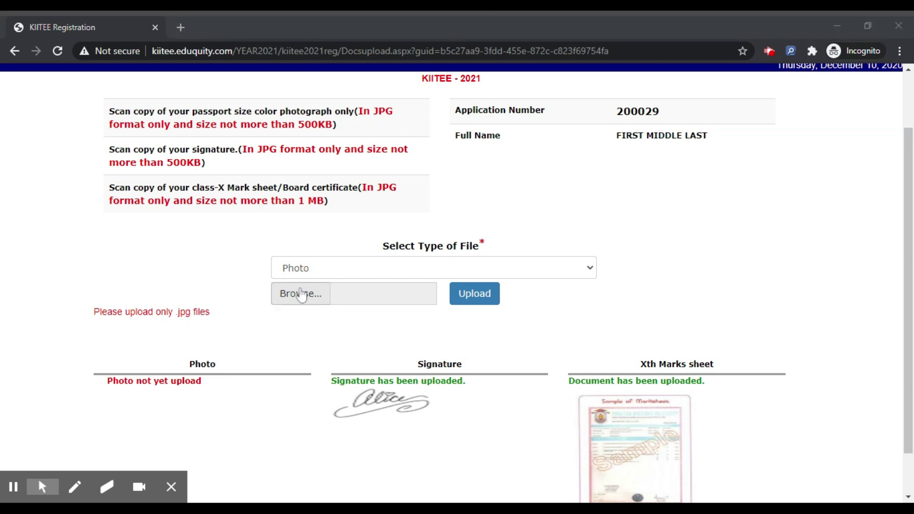
pyautogui.press('Return')
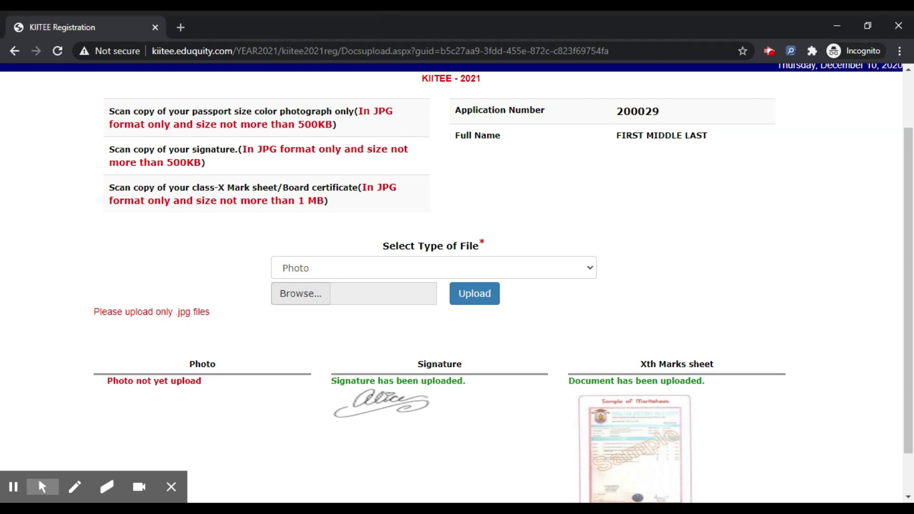
pyautogui.click(478, 302)
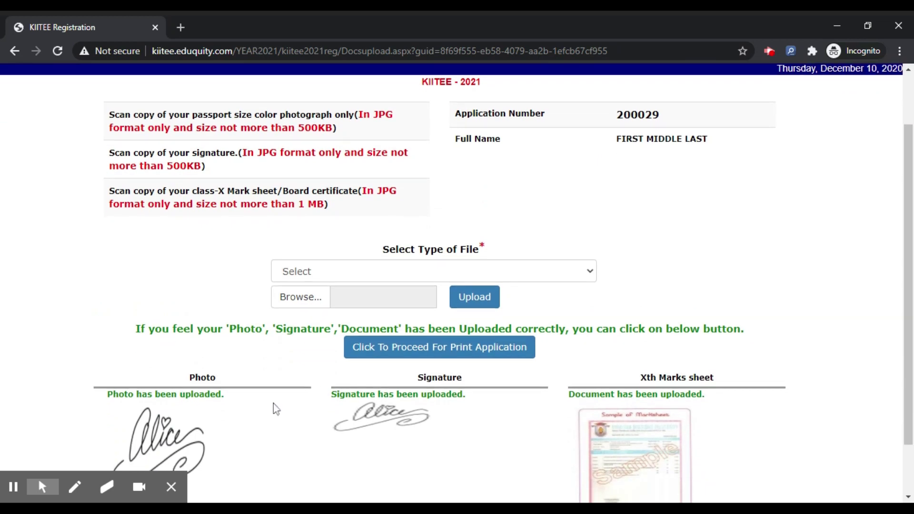
pyautogui.scroll(-2, 273, 404)
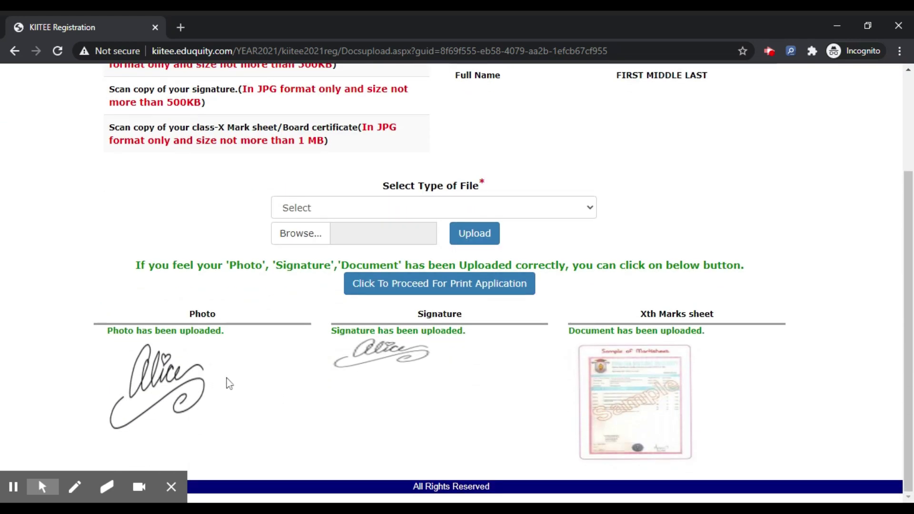
# Open the printable KIITEE-2021 application form and scroll through the filled-in details.
pyautogui.click(421, 284)
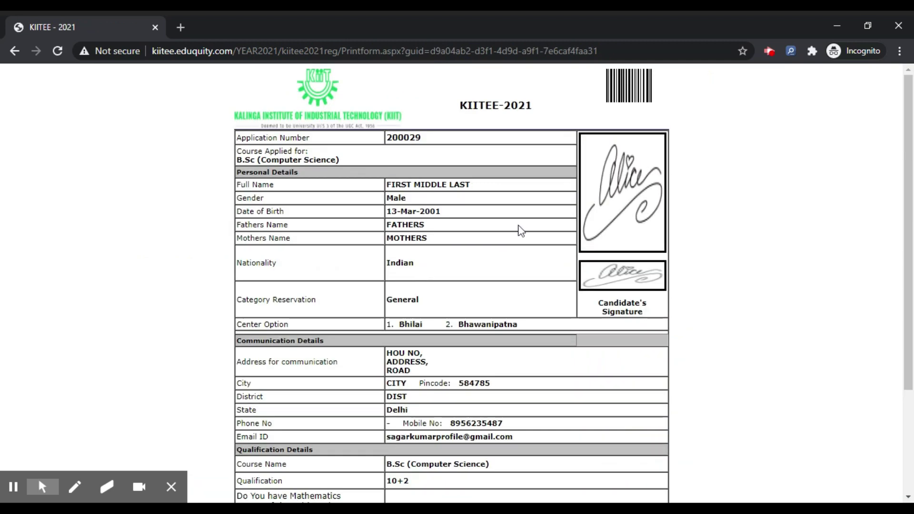
pyautogui.scroll(-3, 521, 228)
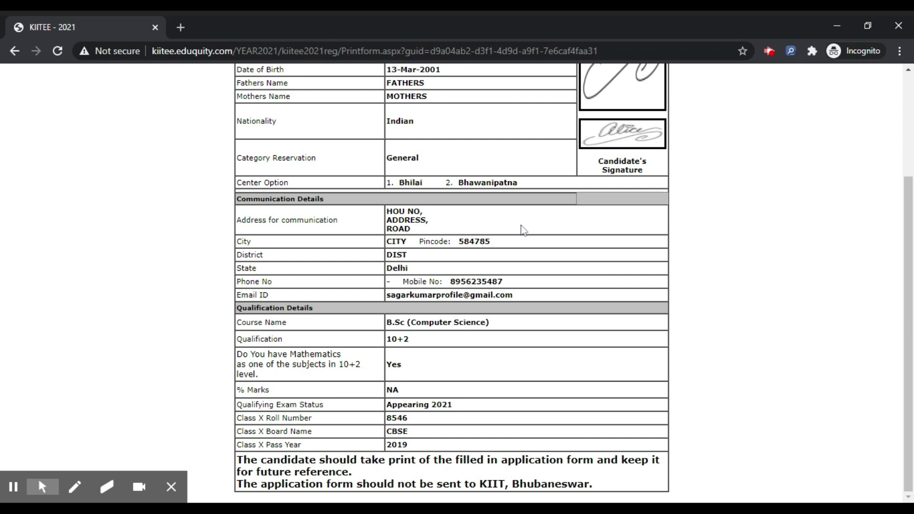
pyautogui.scroll(3, 523, 231)
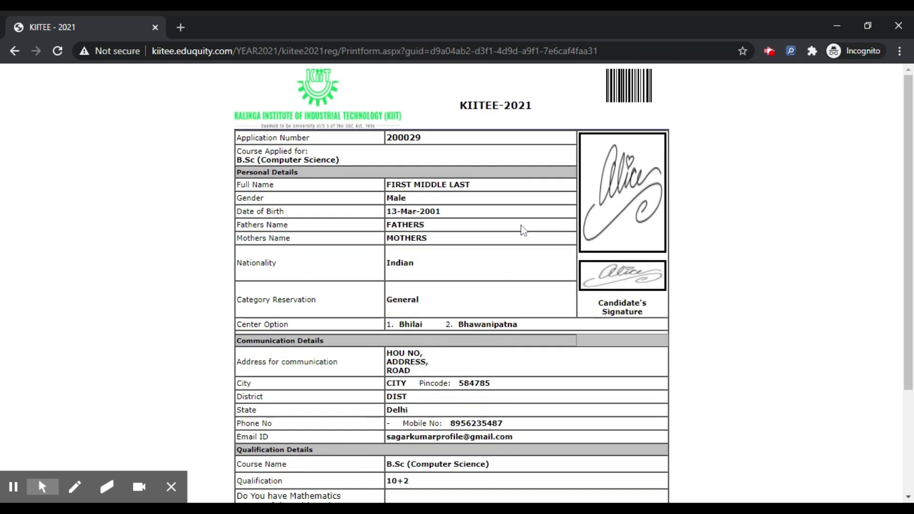